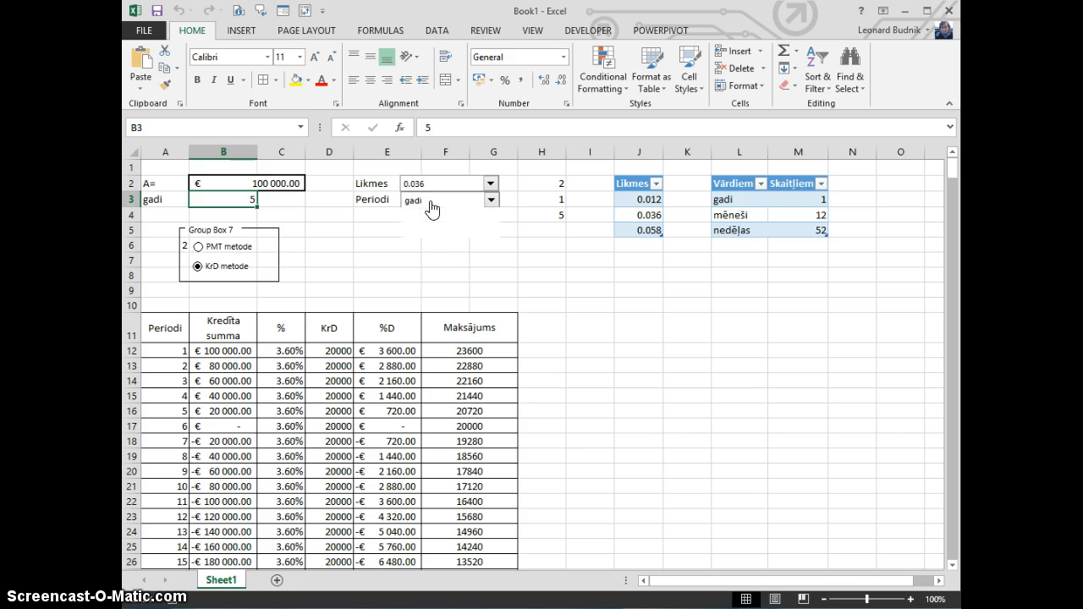
Step: Switch the Periodi selection to mēneši and back to gadi to compare the payment schedules
click(417, 223)
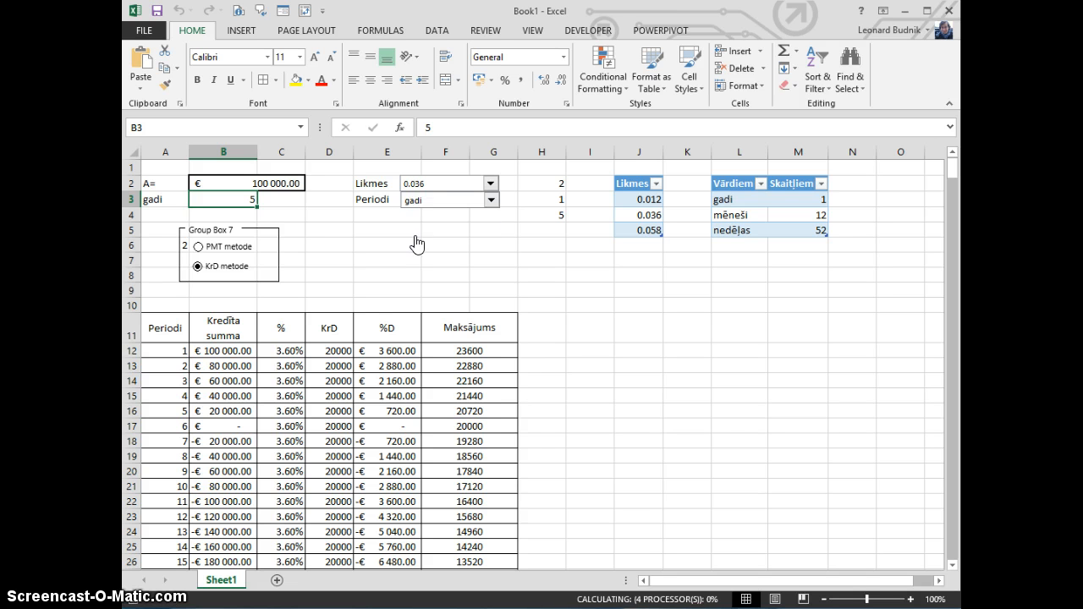
click(381, 259)
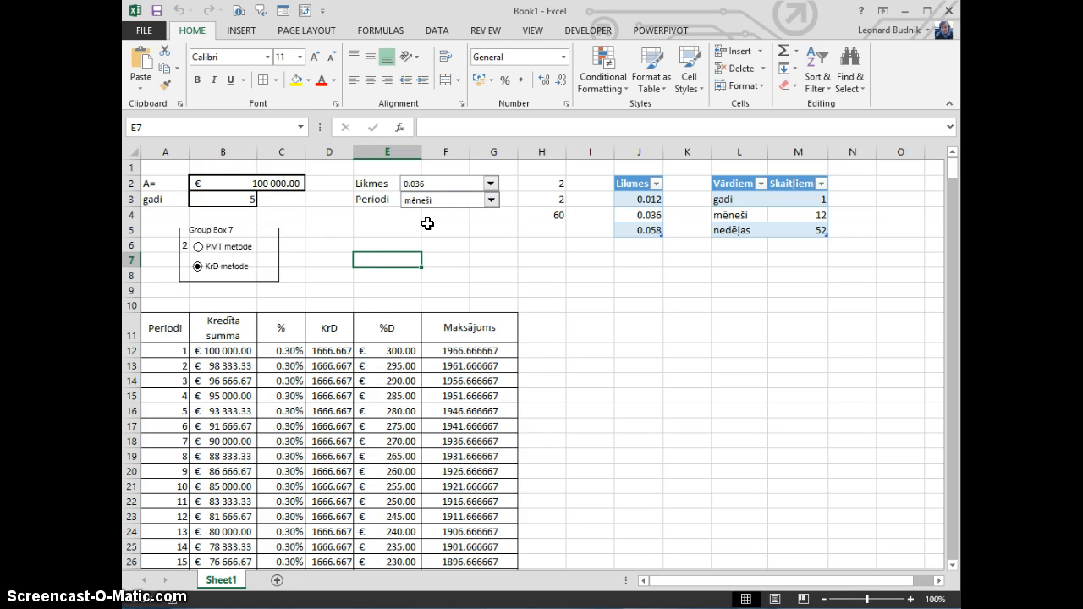
click(428, 203)
click(422, 214)
Step: Examine the schedule rows for the five yearly periods and the surplus rows from period 6 onward
drag(163, 342, 486, 410)
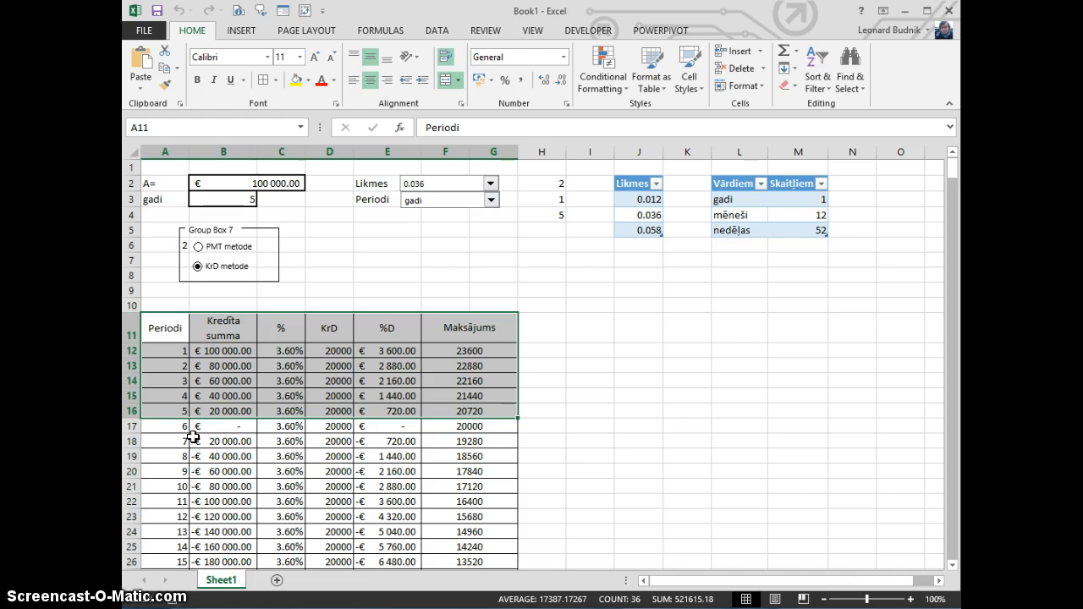
scroll(170, 433, down, 4)
drag(161, 233, 437, 580)
scroll(436, 580, up, 10)
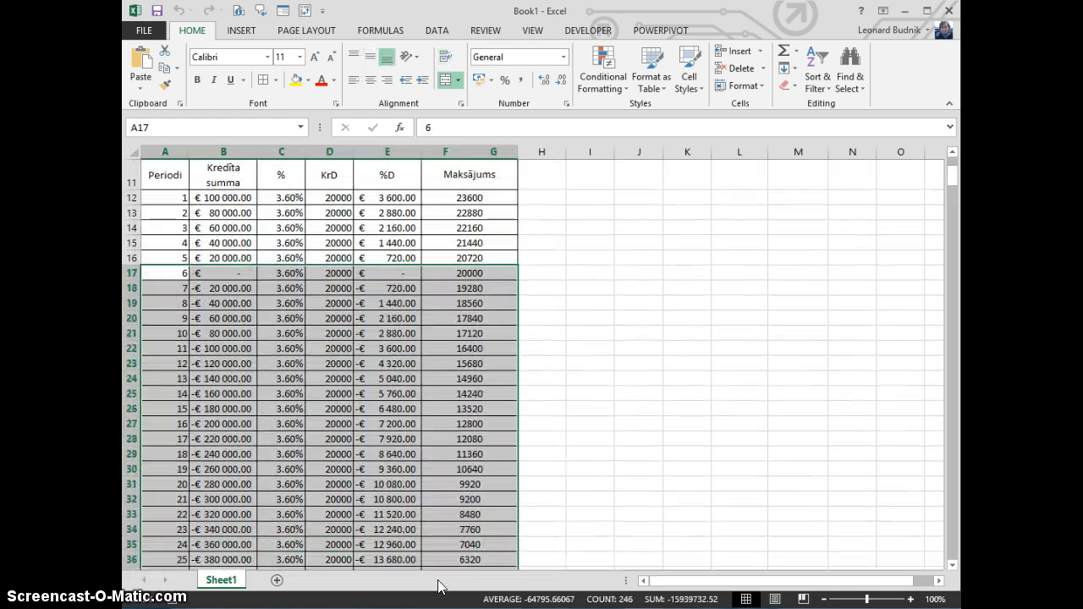
scroll(352, 580, down, 3)
scroll(160, 536, up, 2)
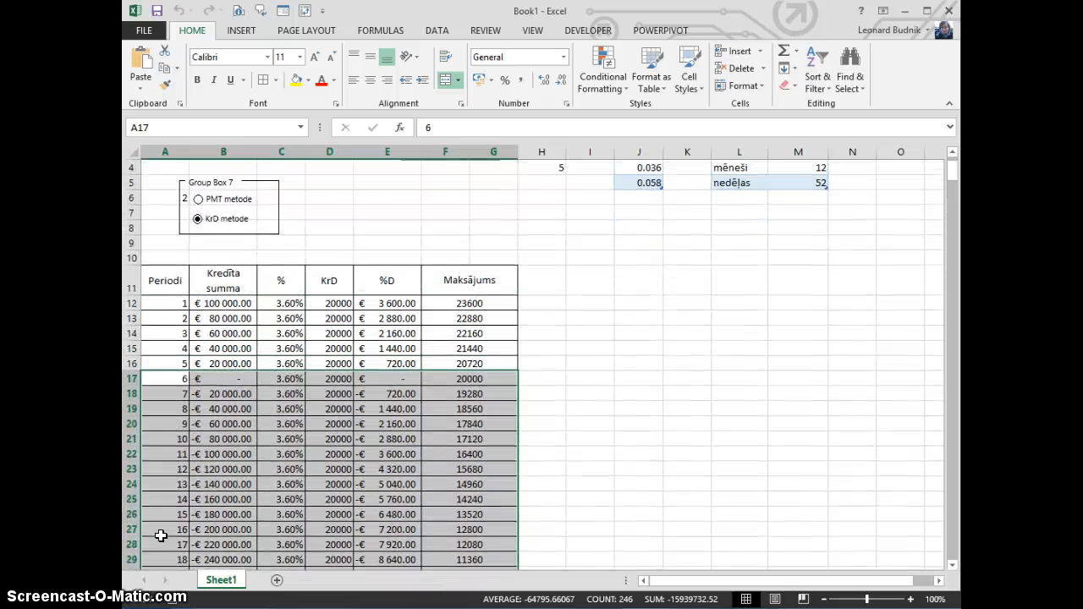
click(194, 343)
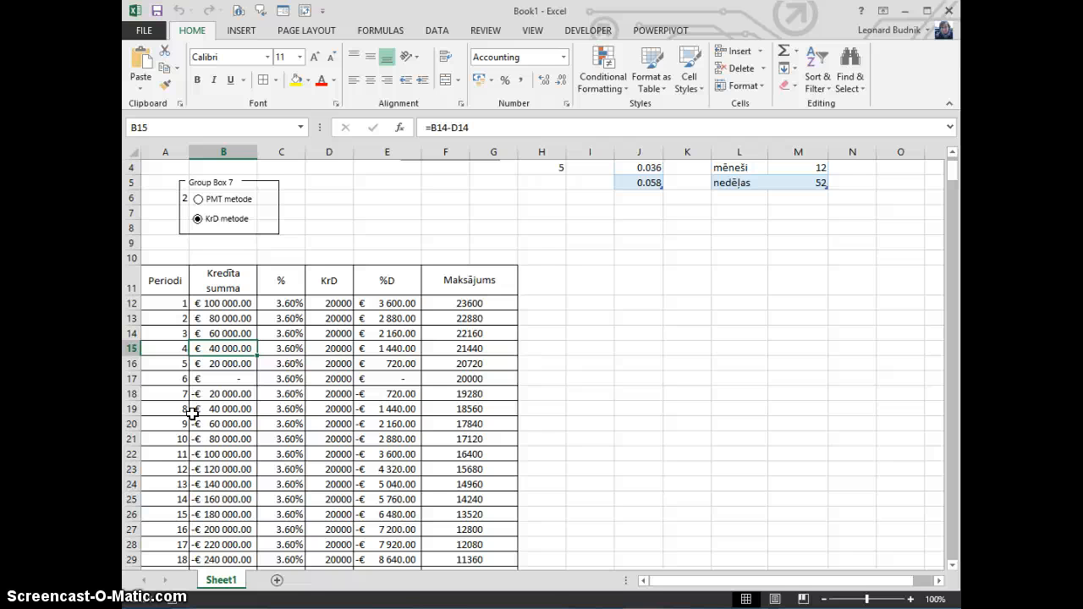
Step: Make the text white and remove all borders in every schedule row below the headers, from A12 to the table's end
click(170, 305)
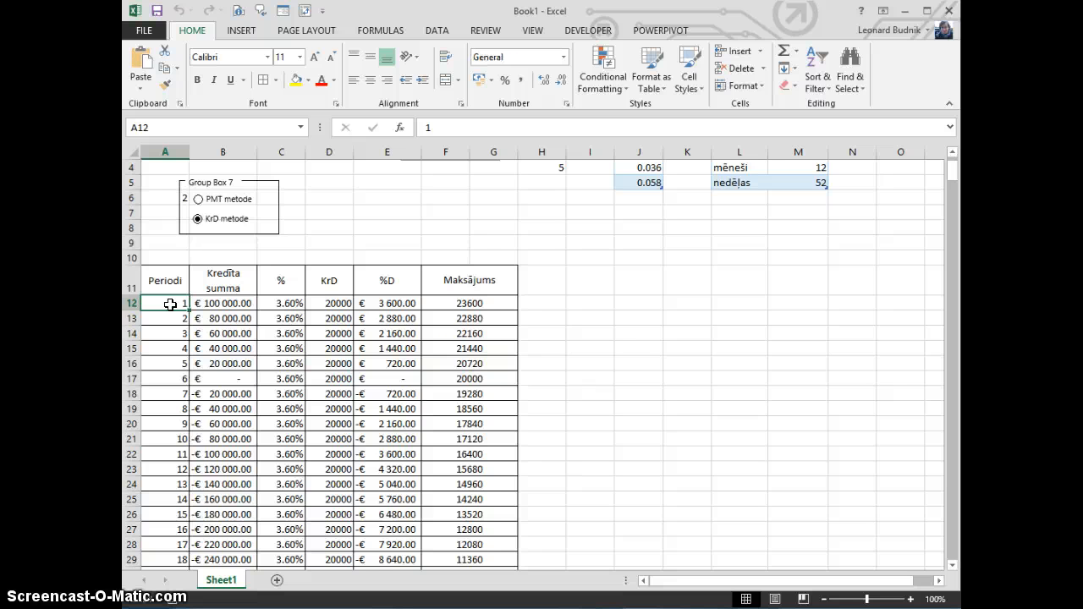
key(ctrl+shift+Right)
key(ctrl+shift+Down)
key(ctrl+BackSpace)
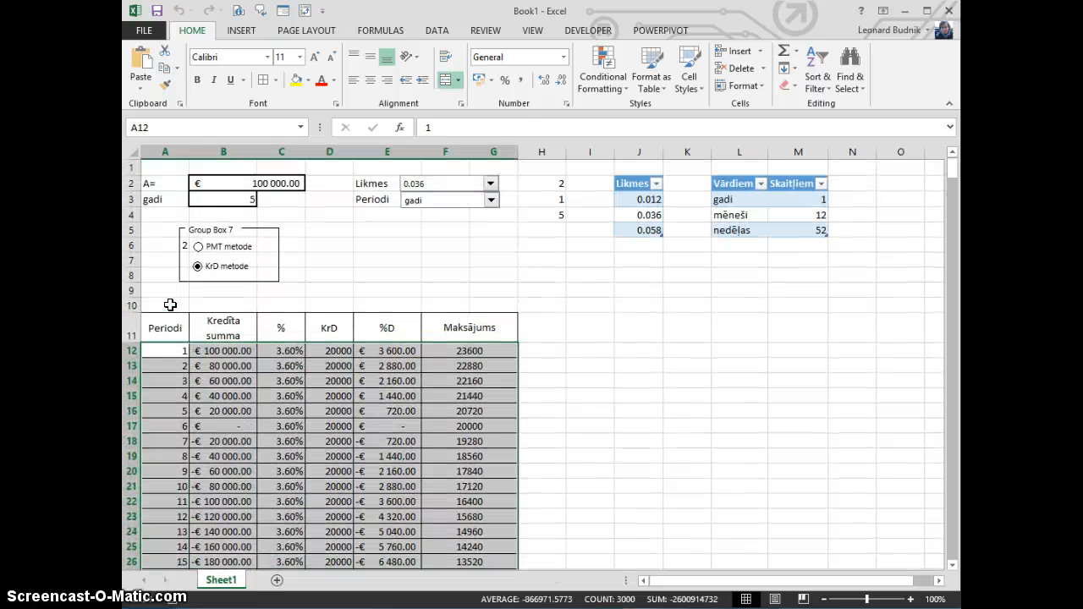
click(333, 80)
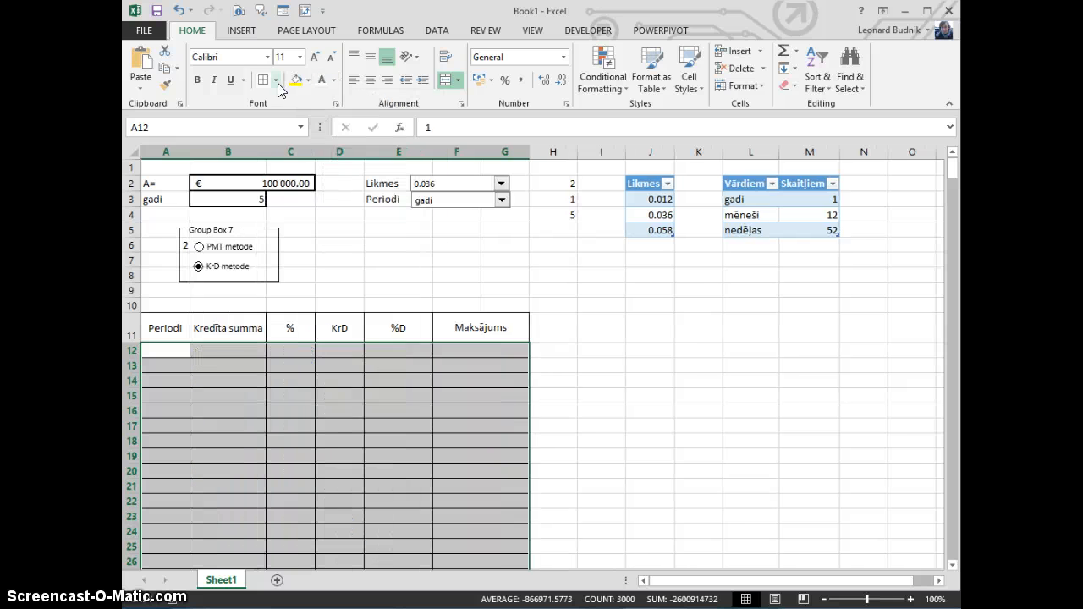
click(275, 80)
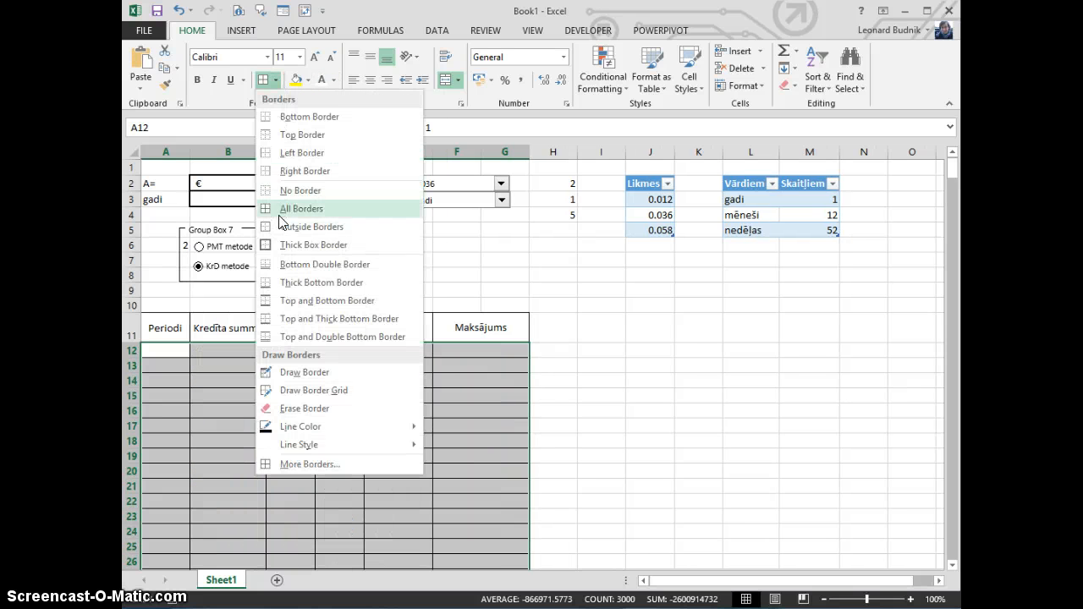
click(272, 190)
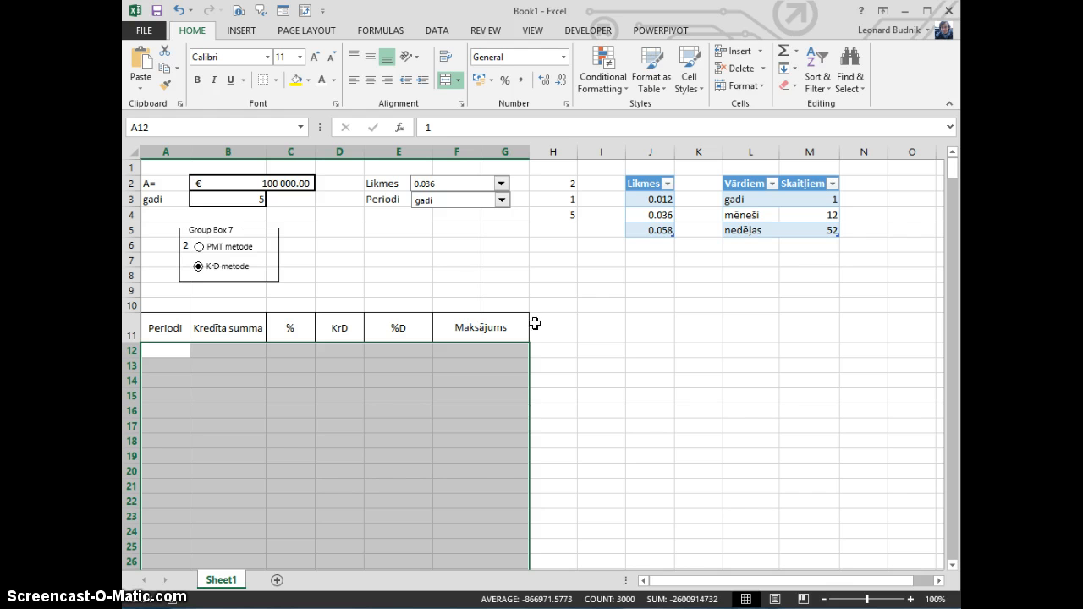
Step: Create a formula-based conditional formatting rule for the schedule rows with the formula =(row(A12)-11)<=$H$4
click(597, 93)
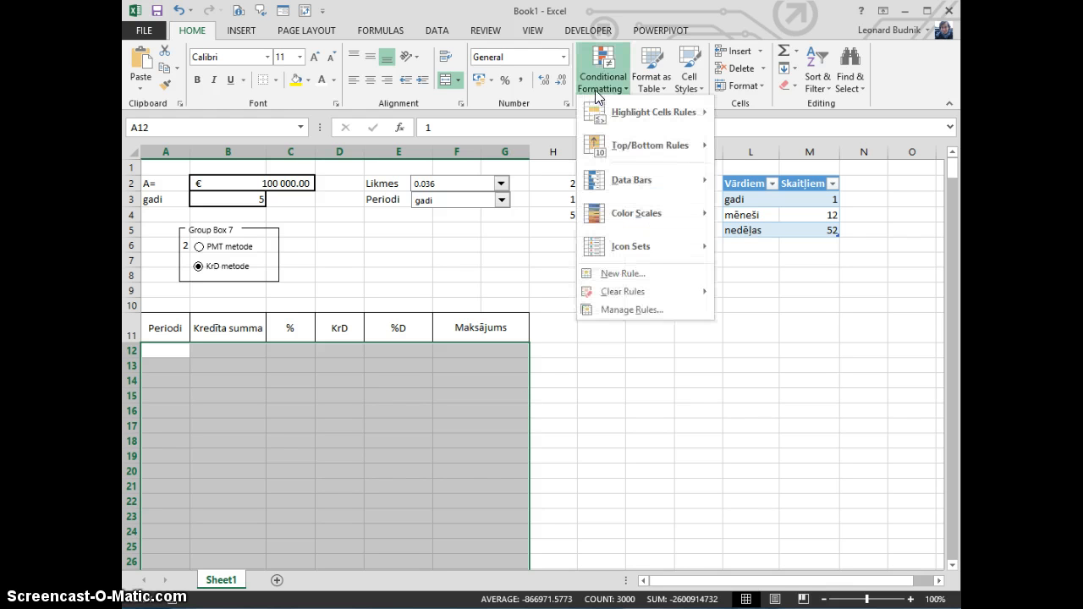
click(605, 275)
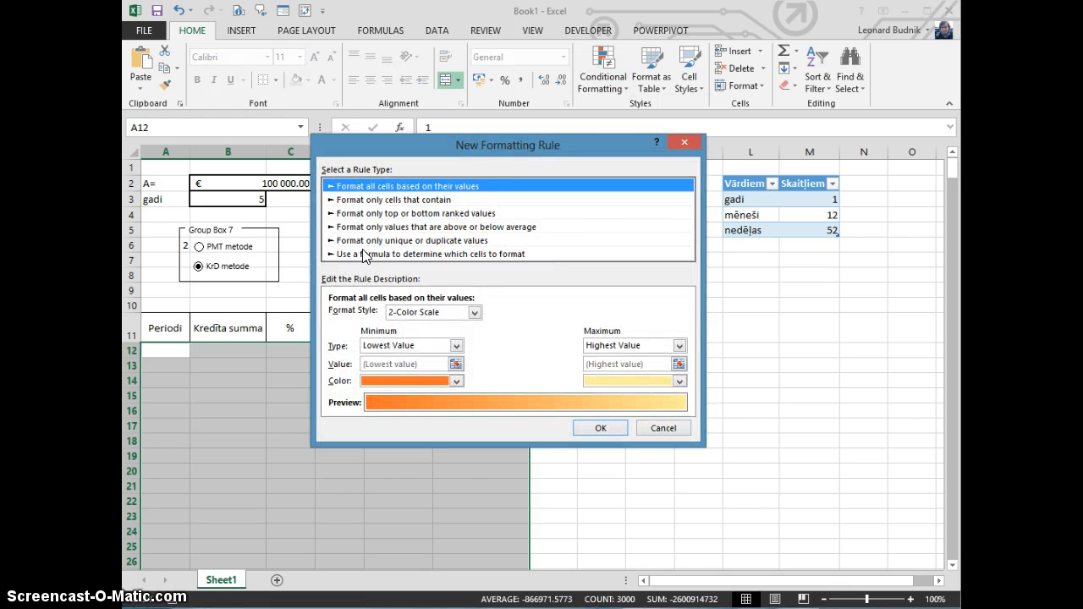
click(366, 255)
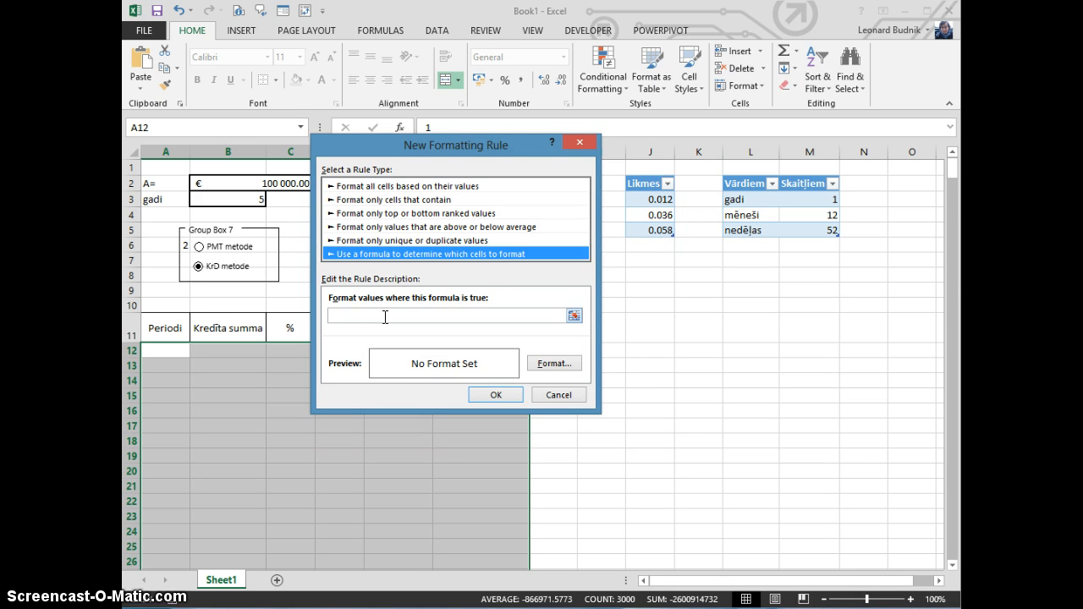
drag(376, 155, 682, 185)
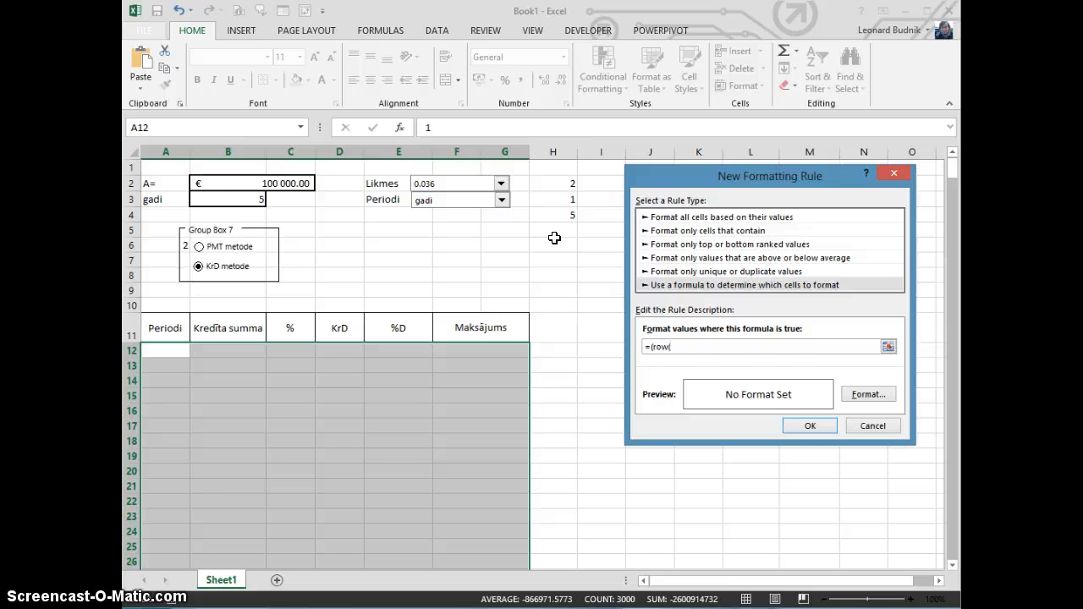
click(160, 350)
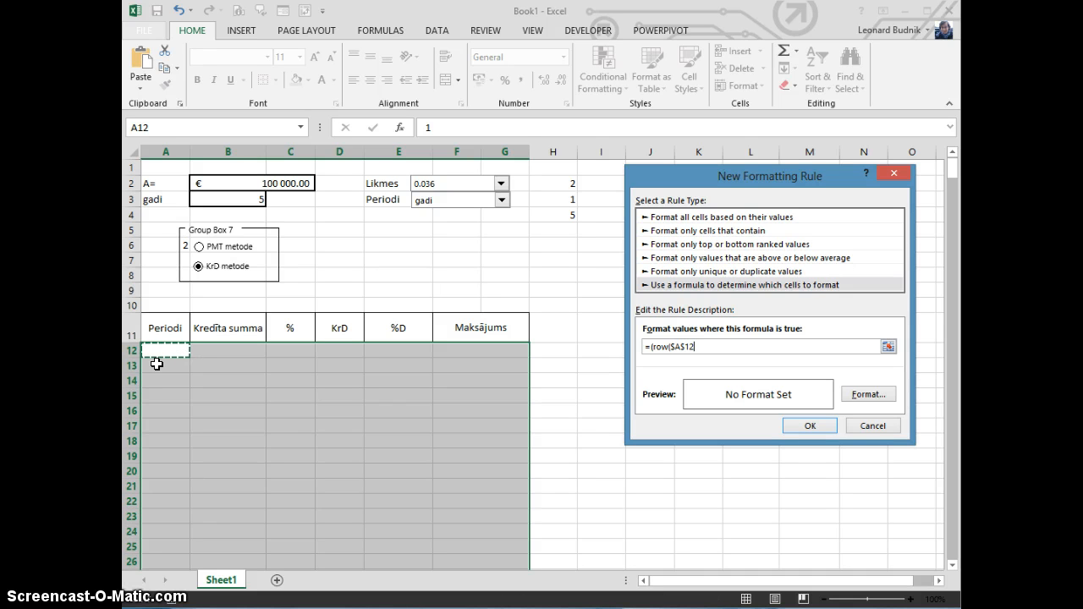
key(F4)
key(F4)
key(F4)
text()-11)
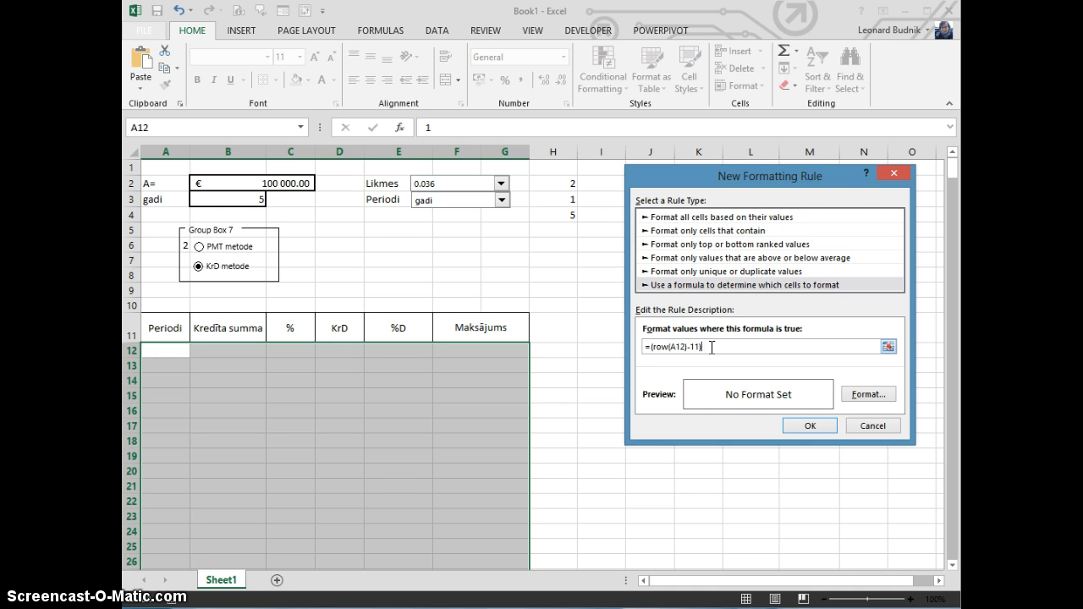
drag(711, 346, 654, 347)
click(728, 349)
click(565, 216)
Step: Give the rule an Automatic font color and an outline border, and apply it to the schedule rows
click(865, 396)
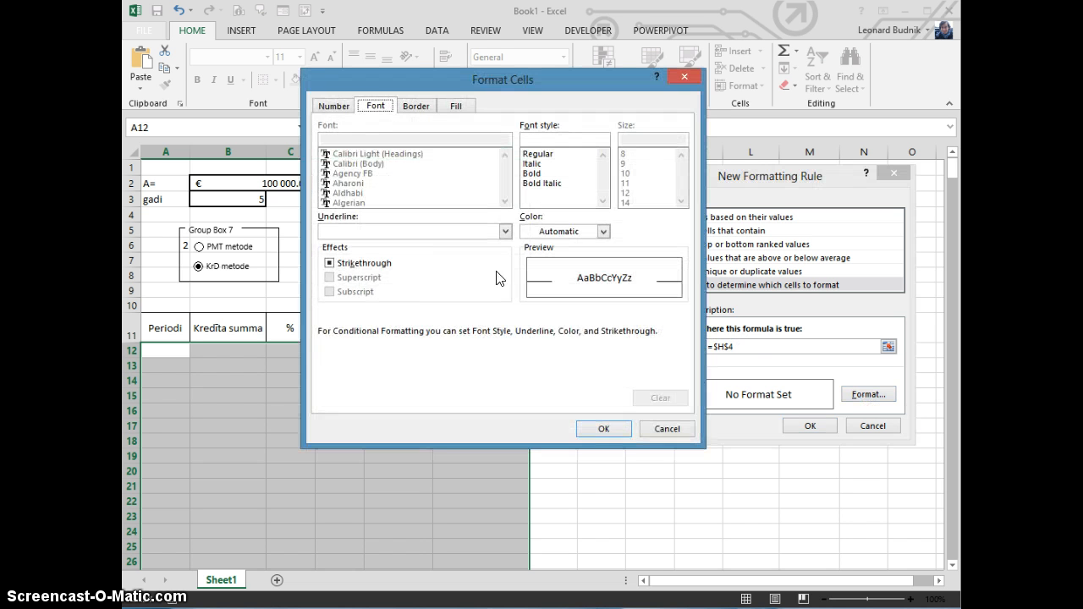
click(567, 230)
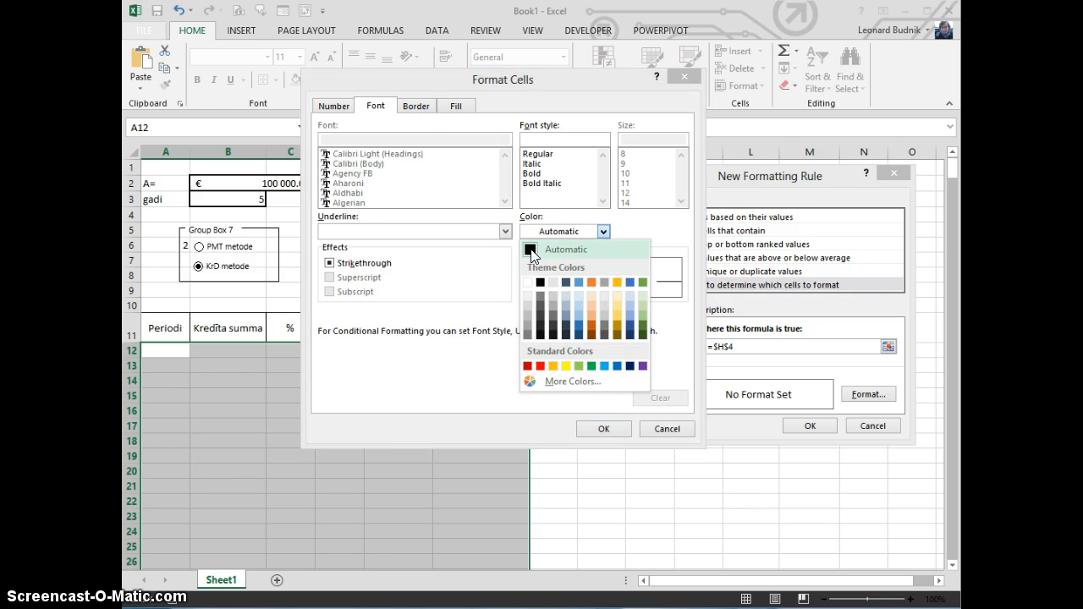
click(533, 251)
click(415, 106)
click(516, 149)
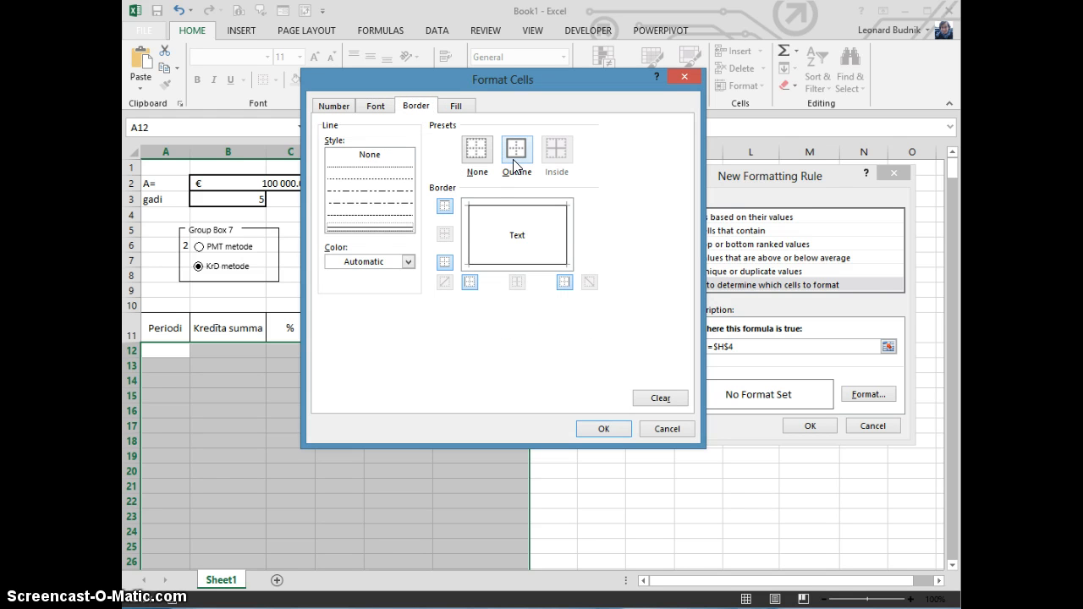
click(610, 426)
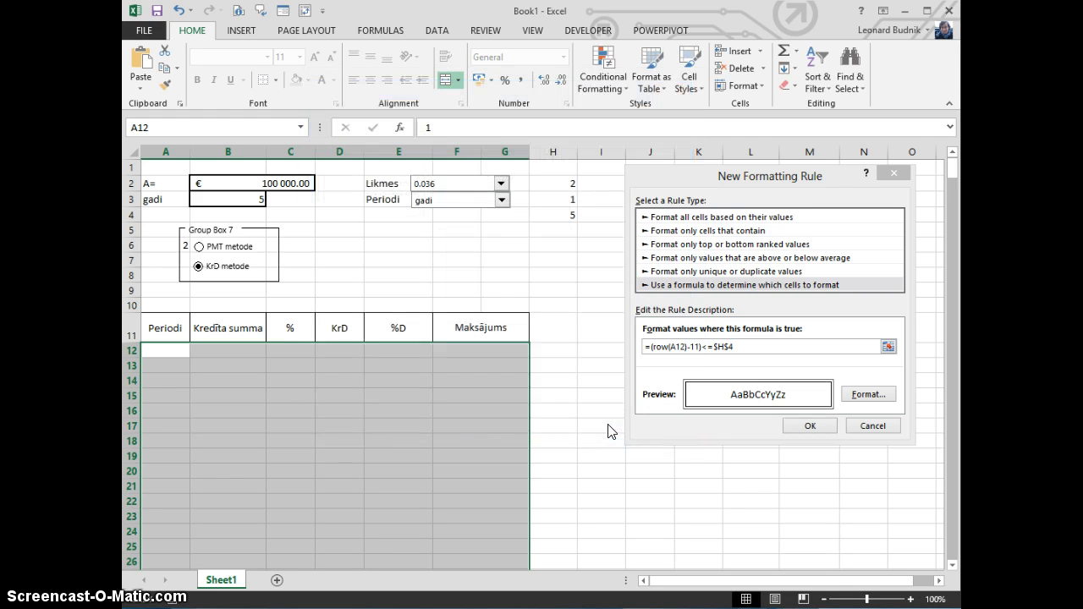
click(811, 426)
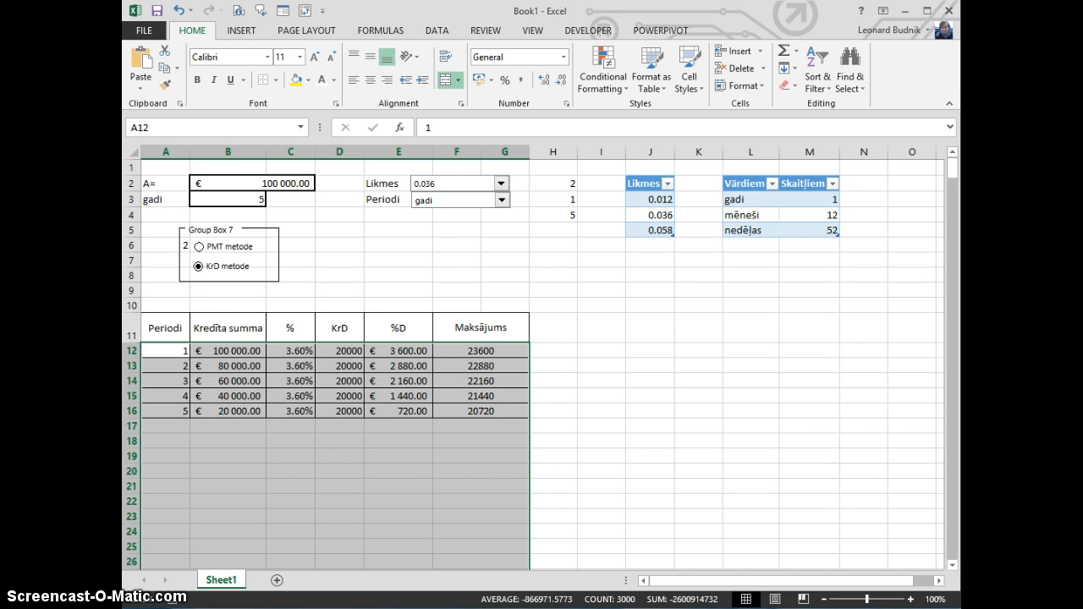
Step: Test the rule by setting Periodi to mēneši, checking where the schedule ends, and returning Periodi to gadi
click(351, 273)
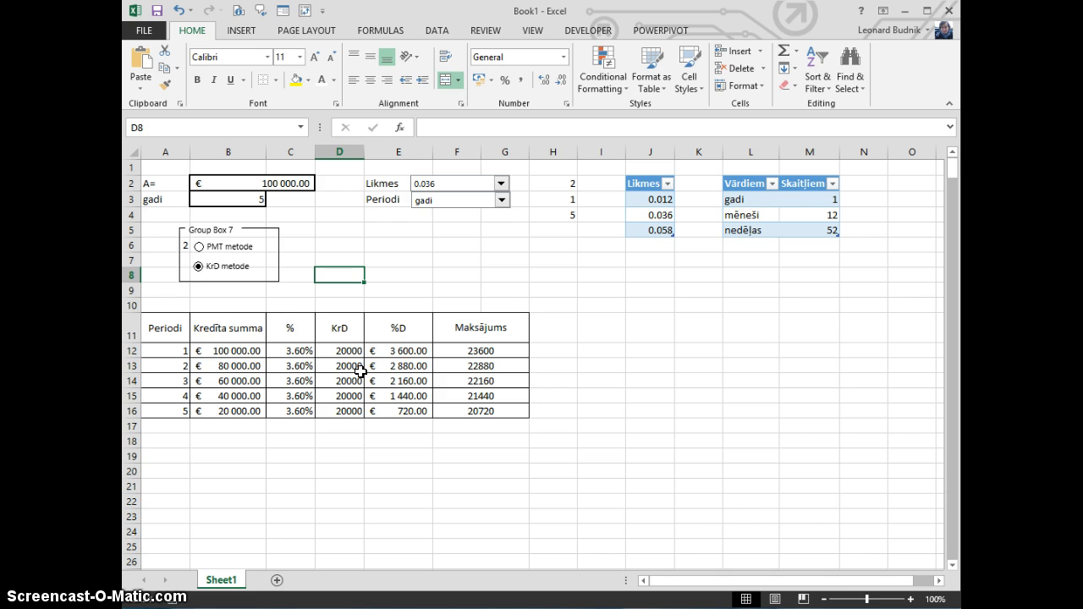
click(503, 200)
click(480, 223)
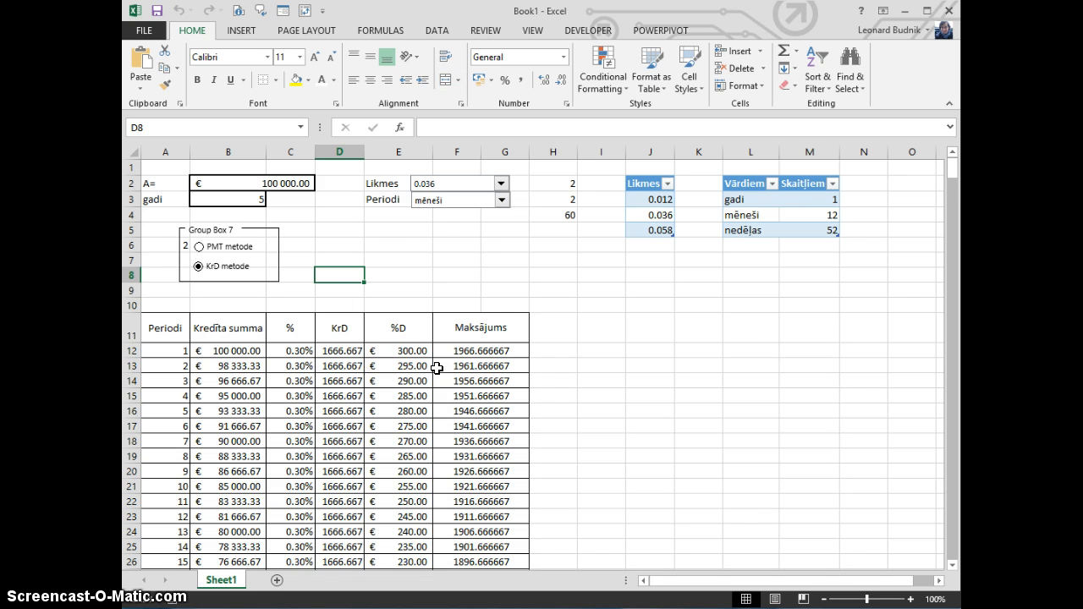
scroll(431, 367, down, 2)
scroll(430, 367, down, 20)
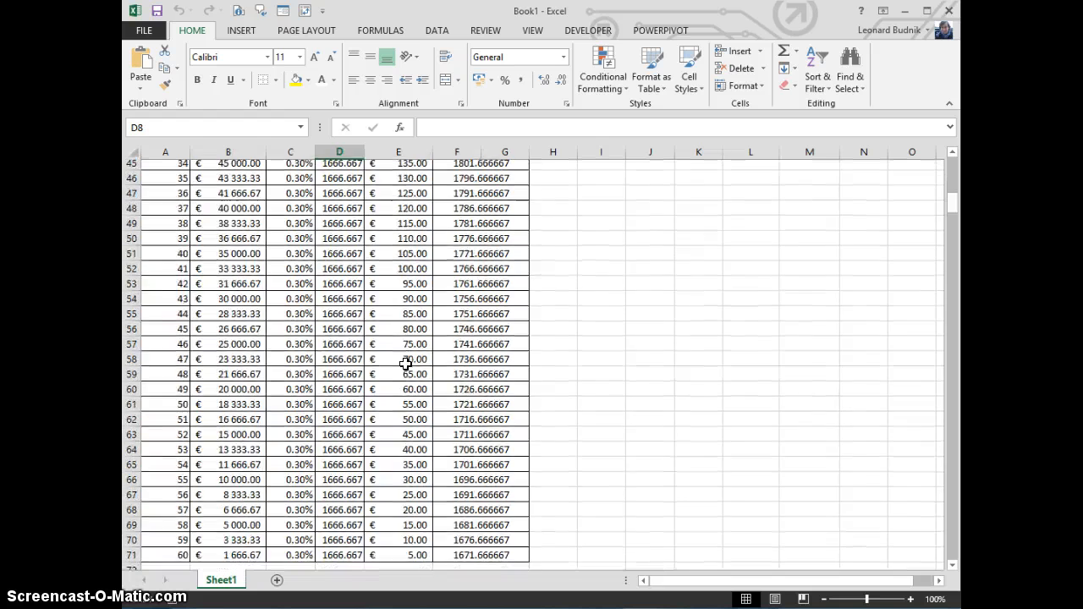
scroll(404, 365, down, 20)
scroll(399, 365, up, 11)
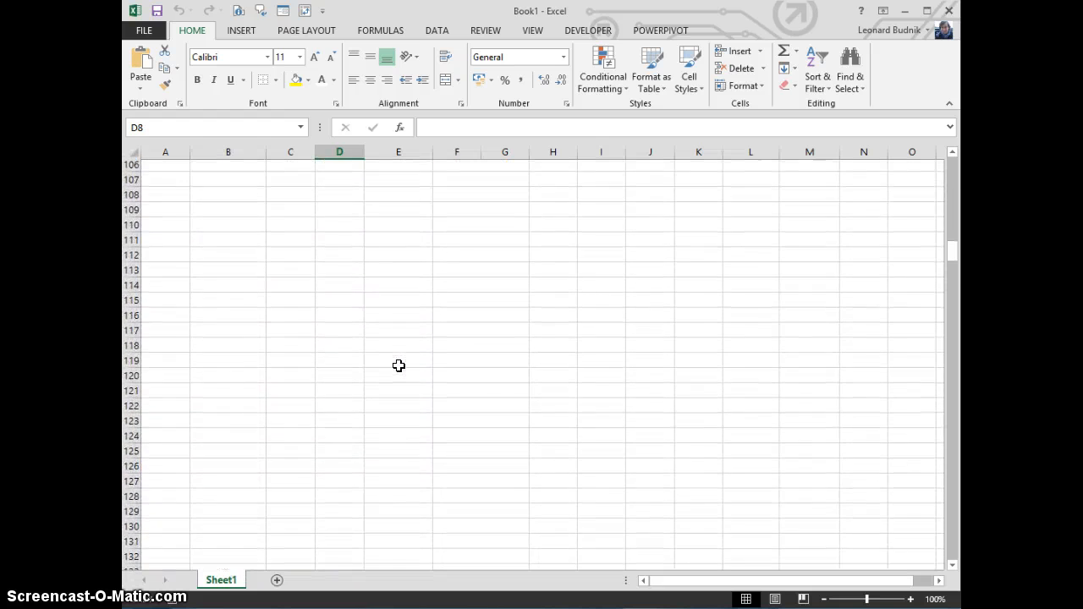
scroll(399, 366, up, 17)
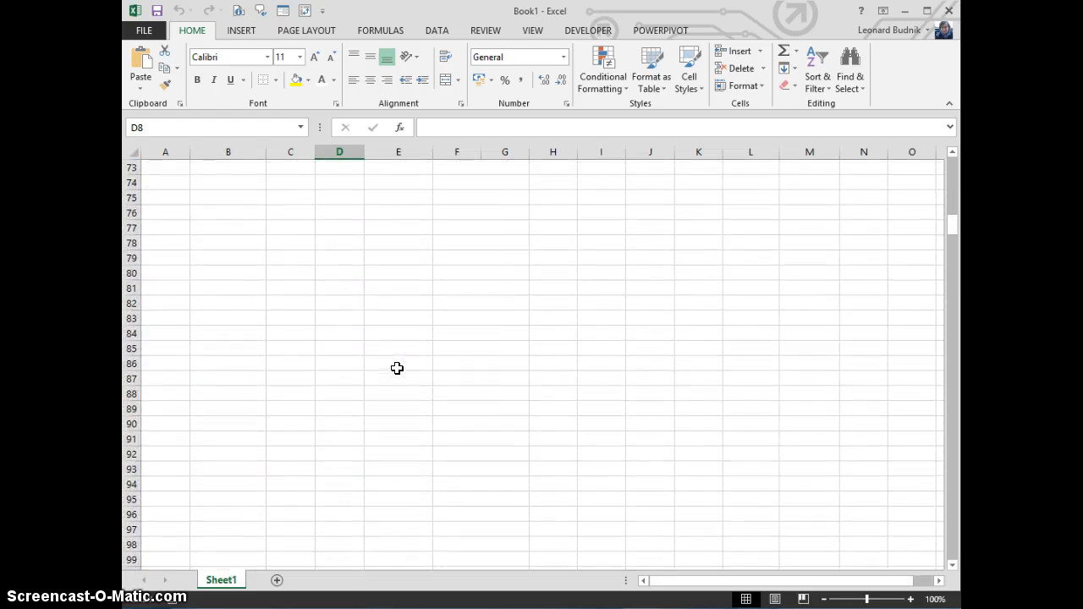
scroll(396, 370, down, 1)
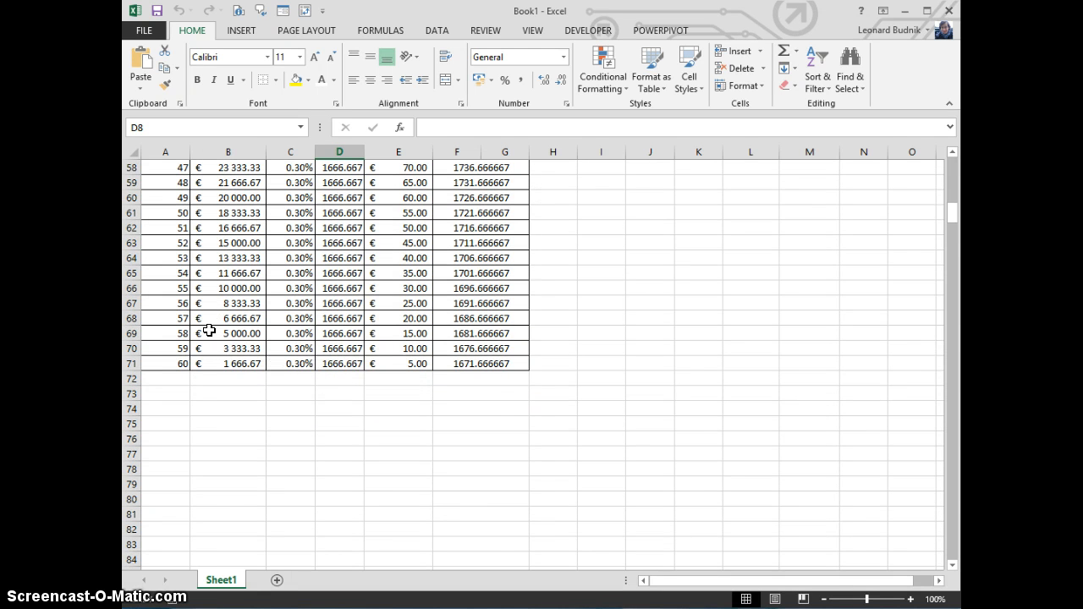
scroll(209, 330, up, 8)
scroll(209, 329, up, 11)
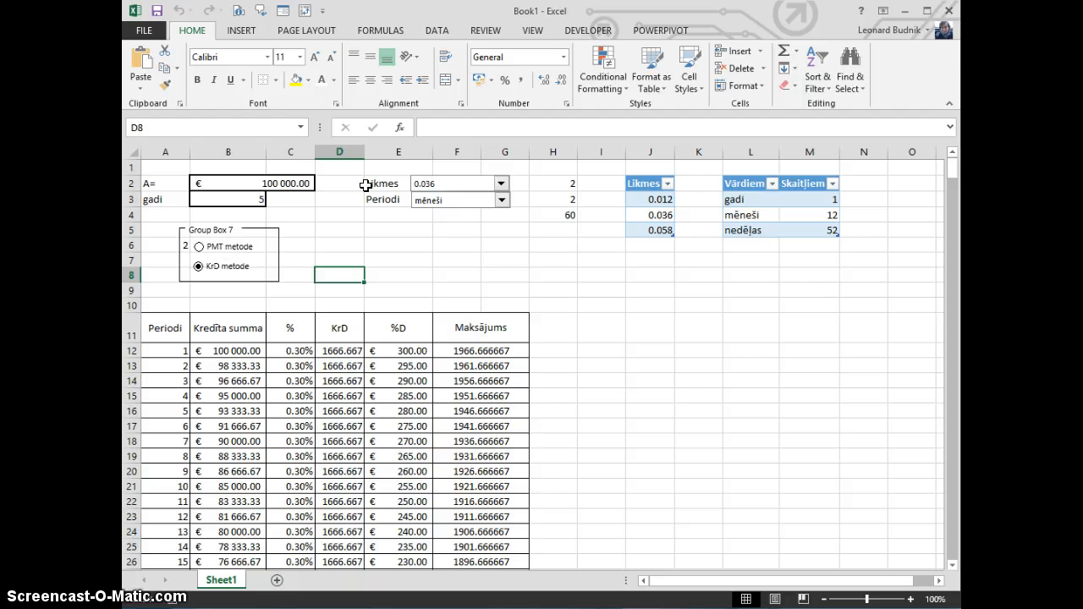
click(470, 205)
click(448, 215)
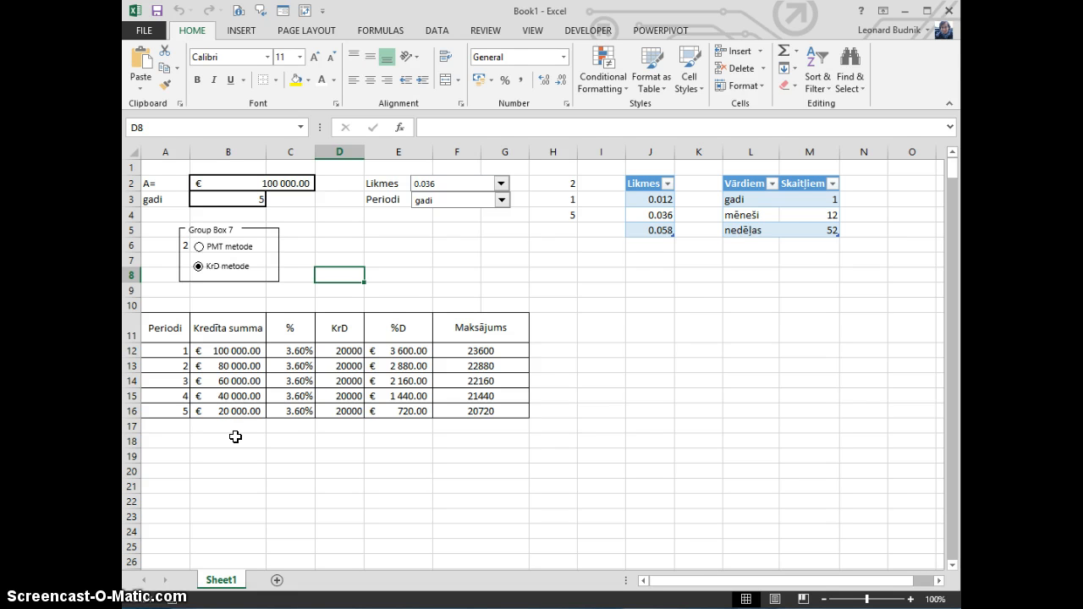
Step: Create a formula-based conditional formatting rule for the Kredīta summa values from B12 down with the formula =(row(B12)-11)=$H$4
click(237, 349)
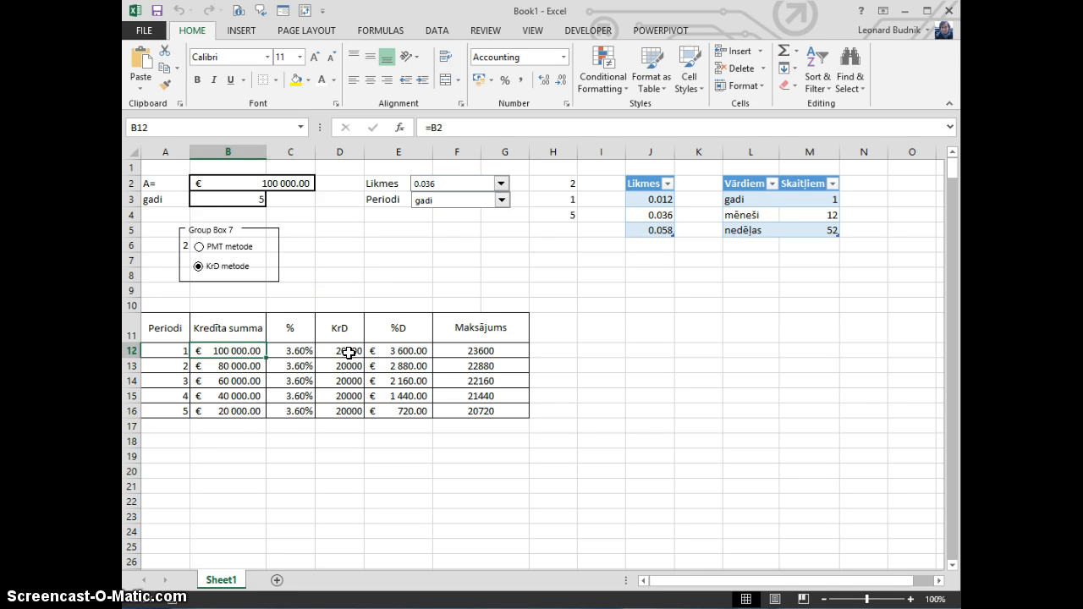
key(ctrl+shift+Down)
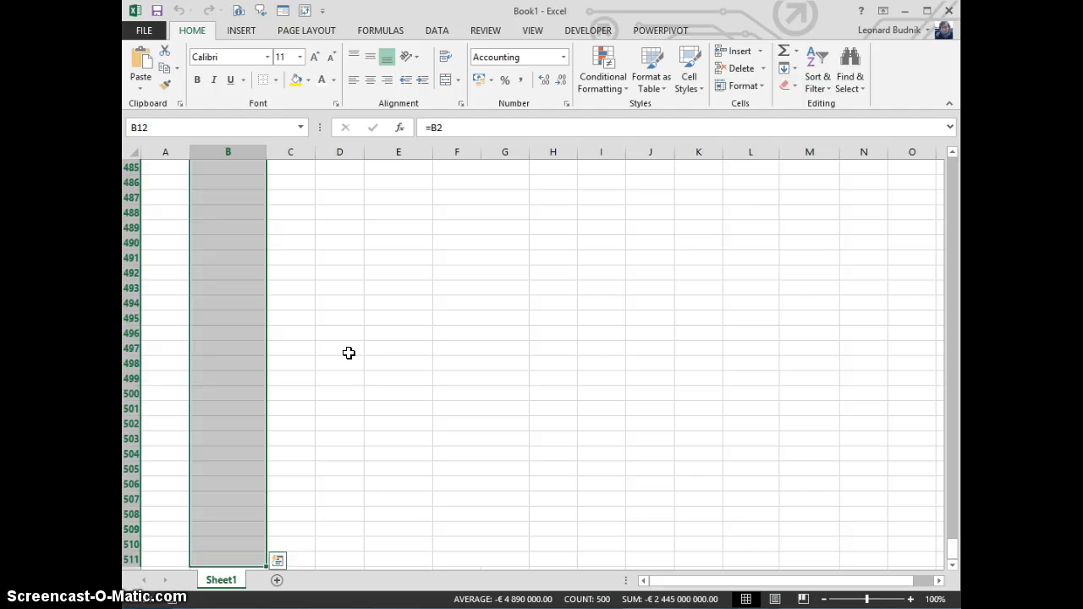
key(ctrl+BackSpace)
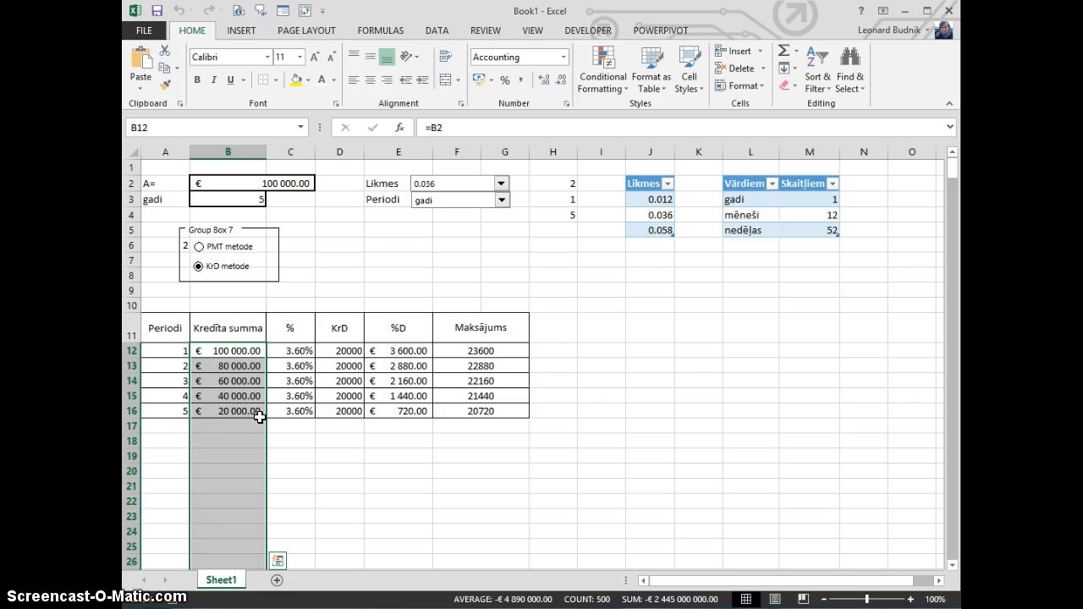
click(603, 83)
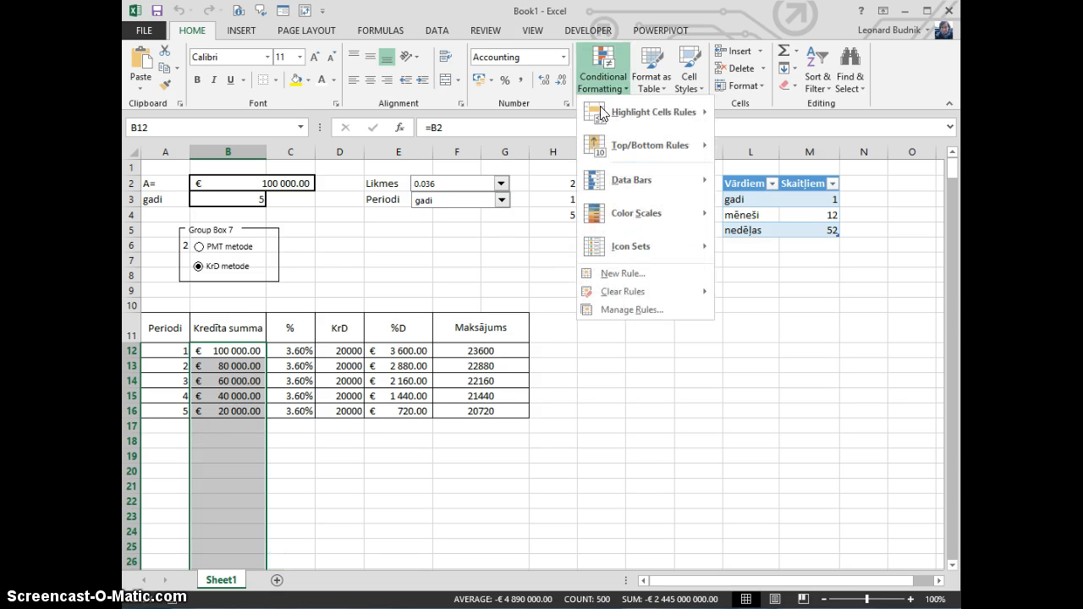
click(617, 274)
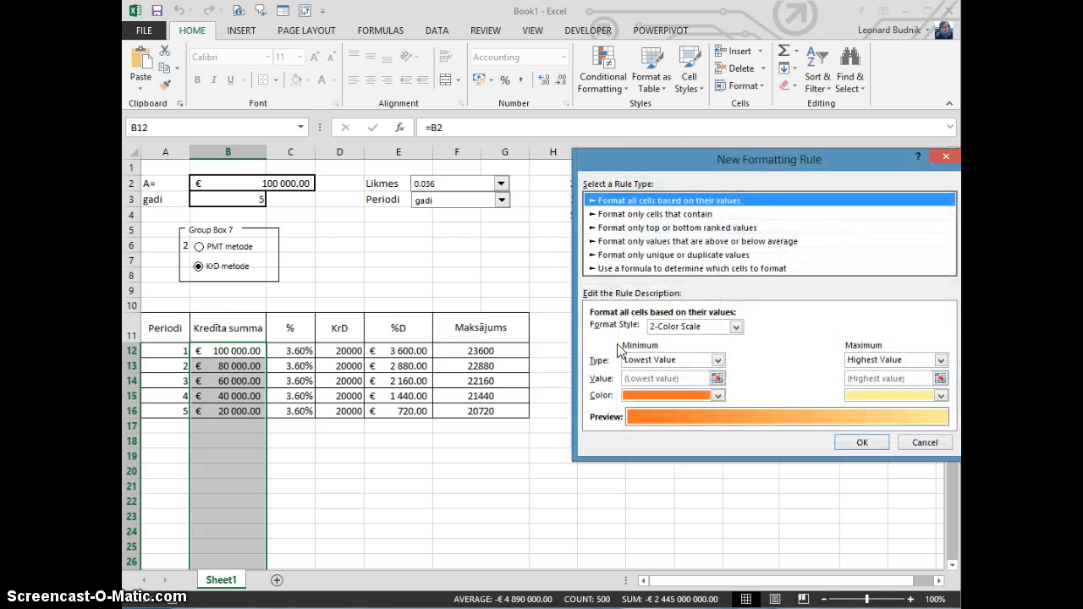
click(642, 269)
click(607, 328)
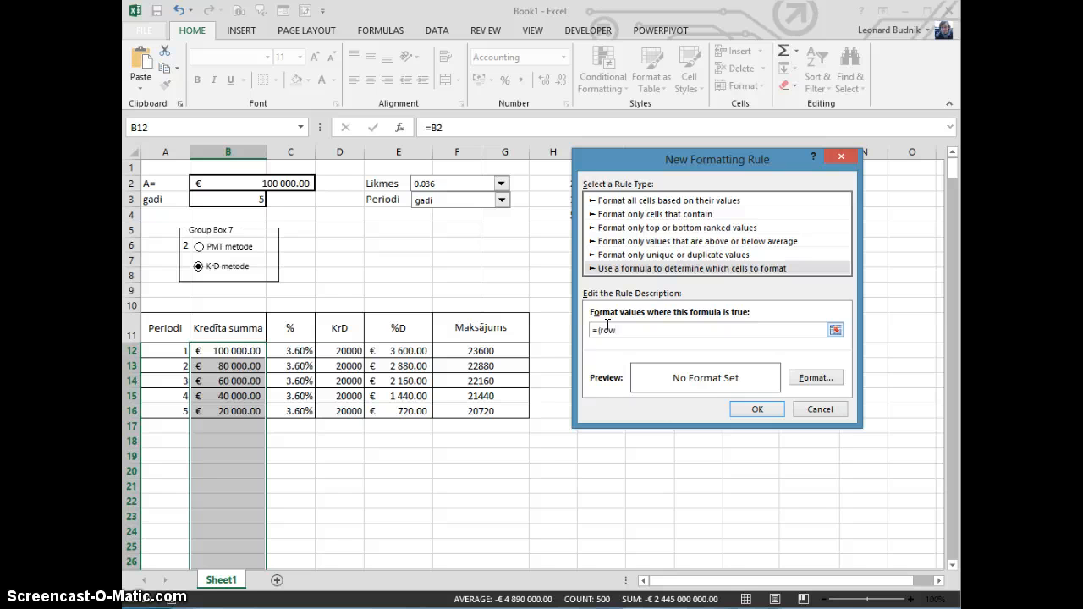
click(228, 349)
key(F4)
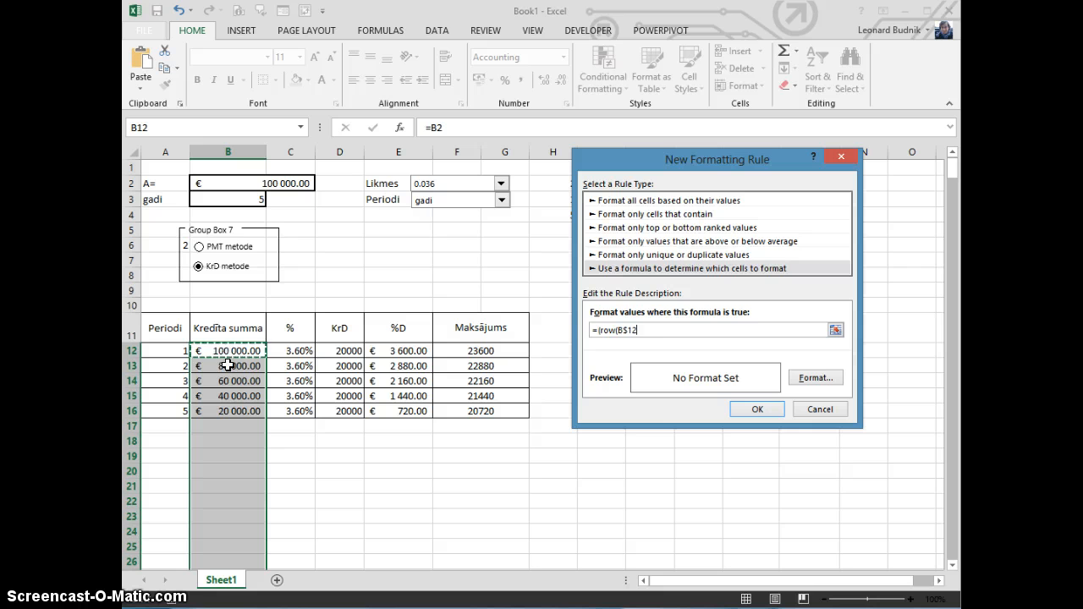
key(F4)
key(F4)
text())
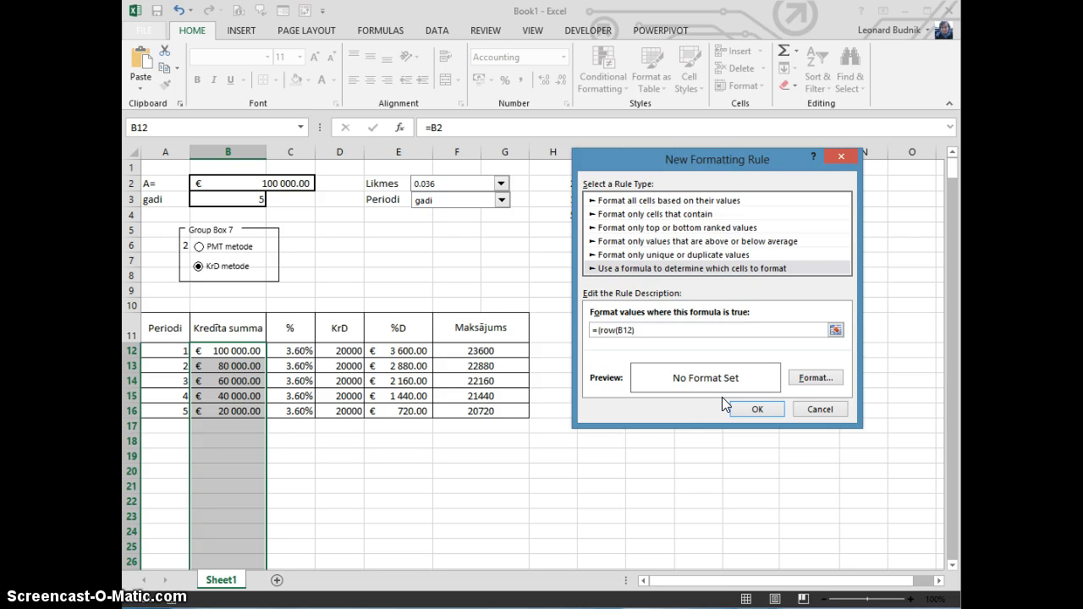
text(-11)=)
drag(630, 166, 707, 159)
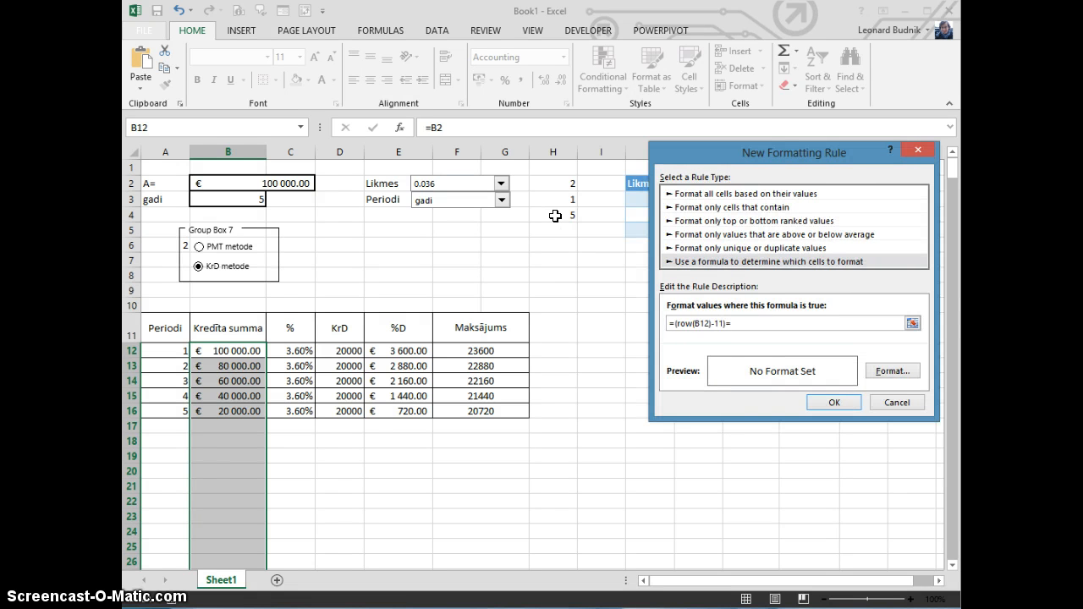
click(554, 214)
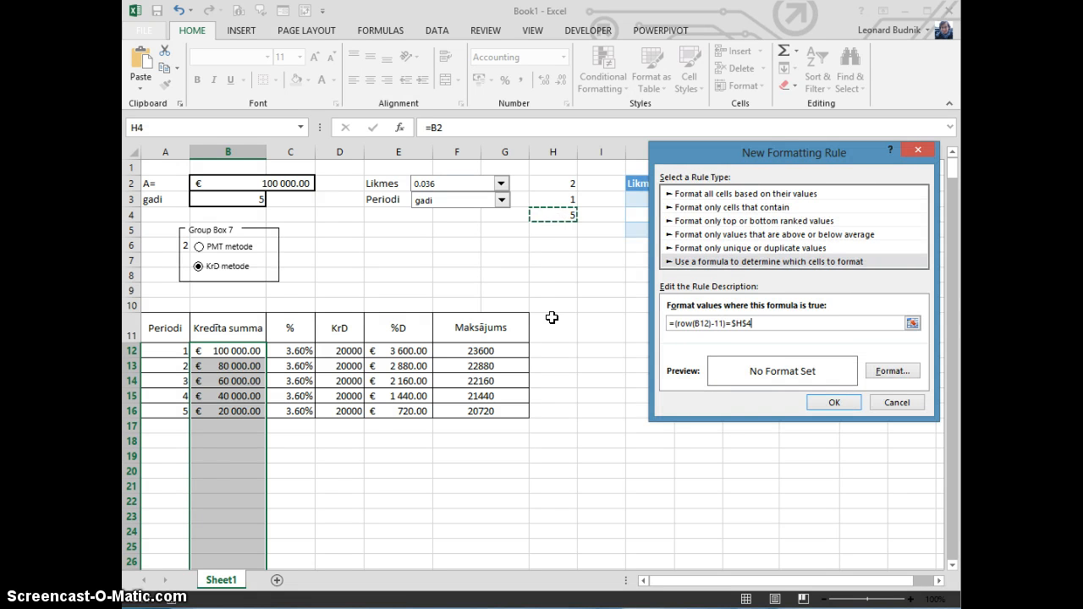
Step: Give the rule a white font color and a dark red fill
click(892, 371)
click(647, 121)
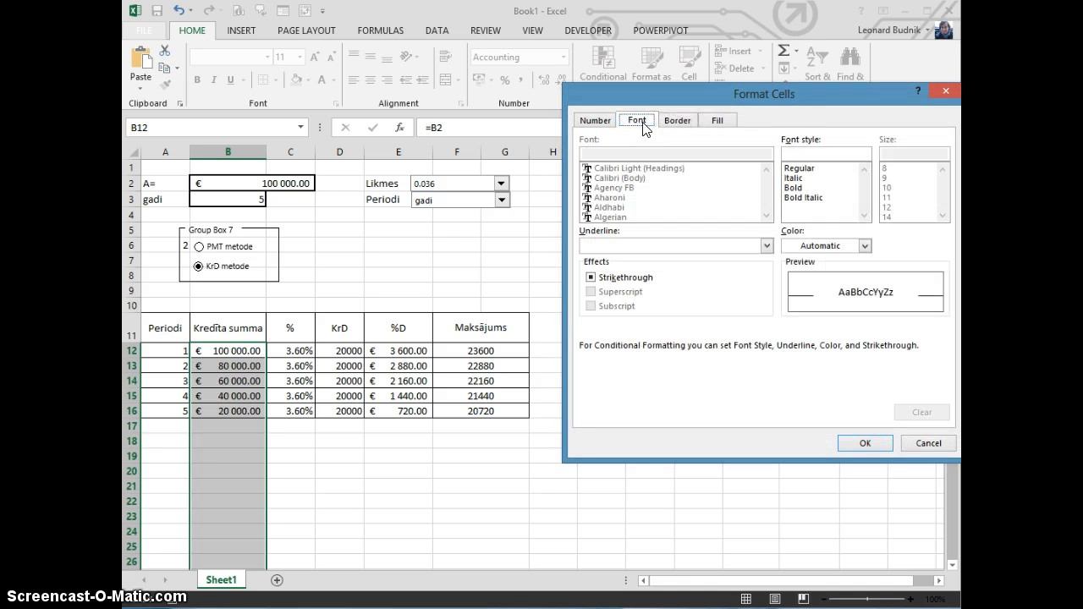
click(864, 246)
click(790, 296)
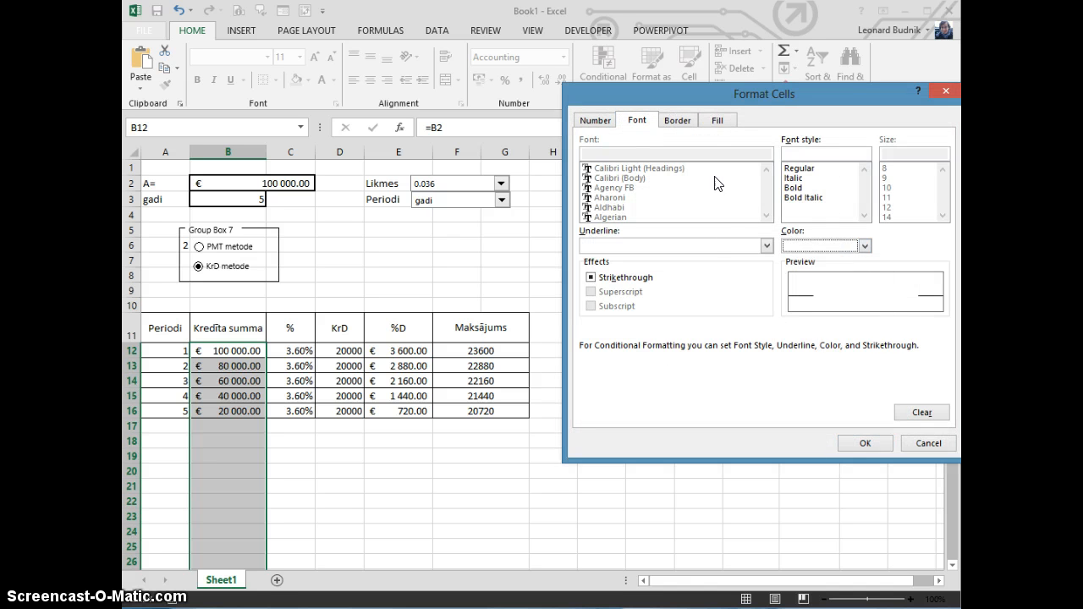
click(716, 121)
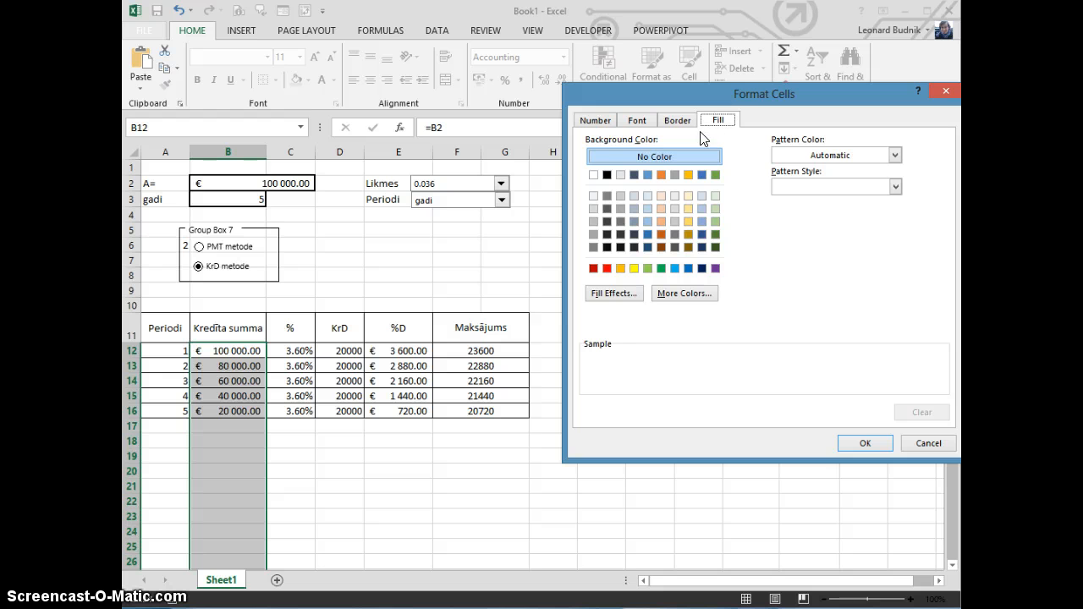
click(593, 268)
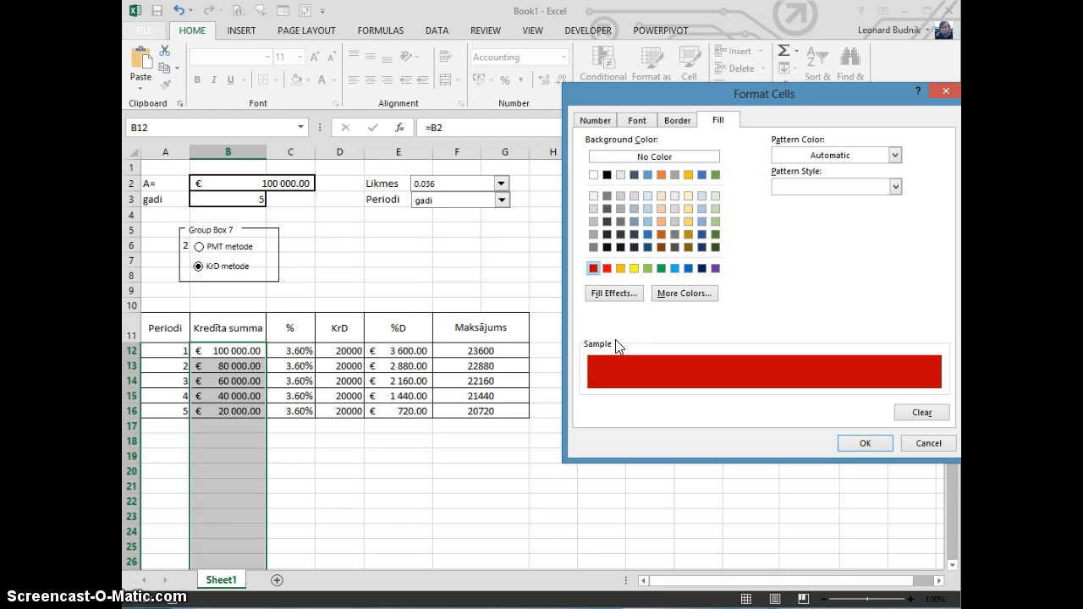
click(871, 443)
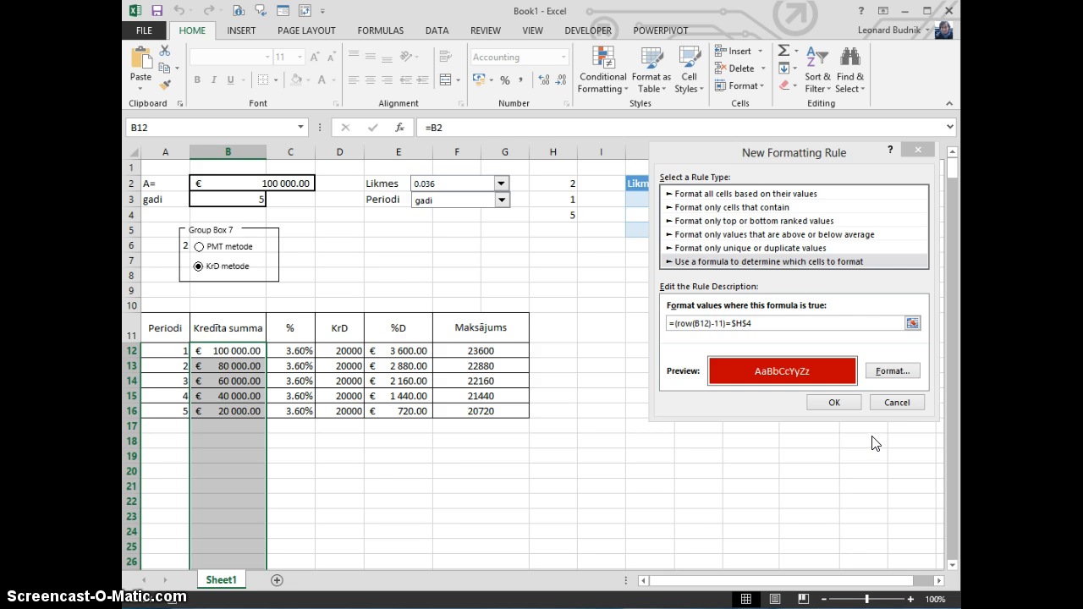
Step: Add the Bold font style to the rule's format and apply the rule to the Kredīta summa column
click(891, 370)
click(634, 120)
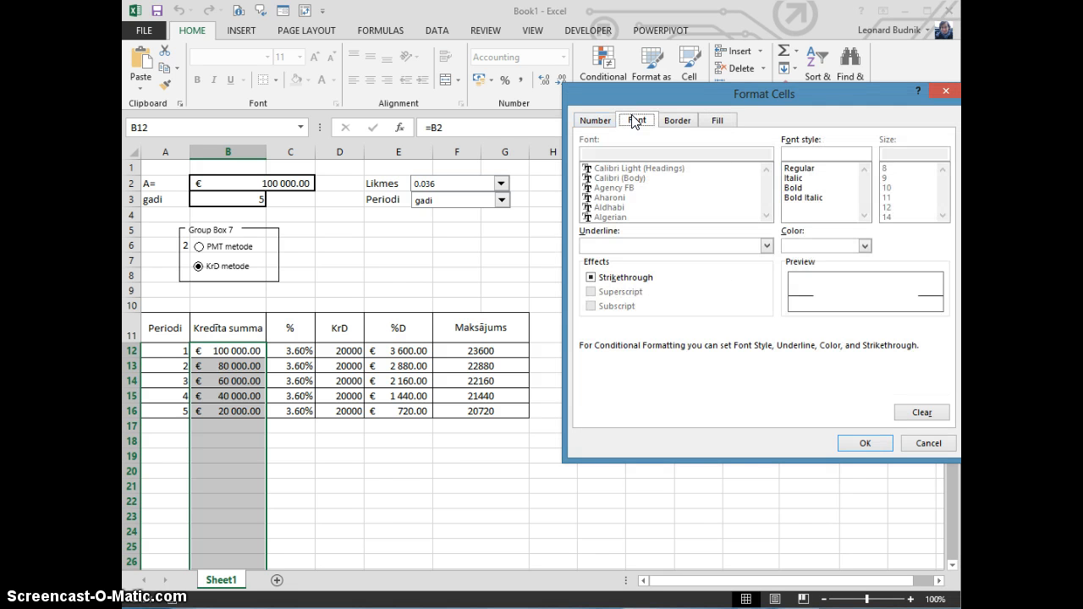
click(793, 188)
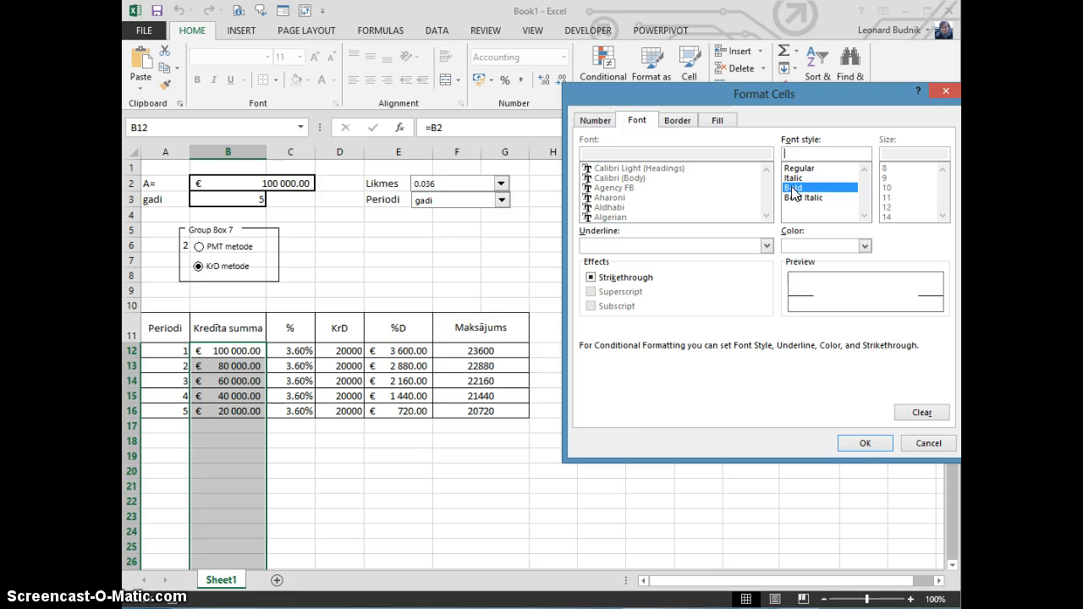
click(865, 442)
click(834, 403)
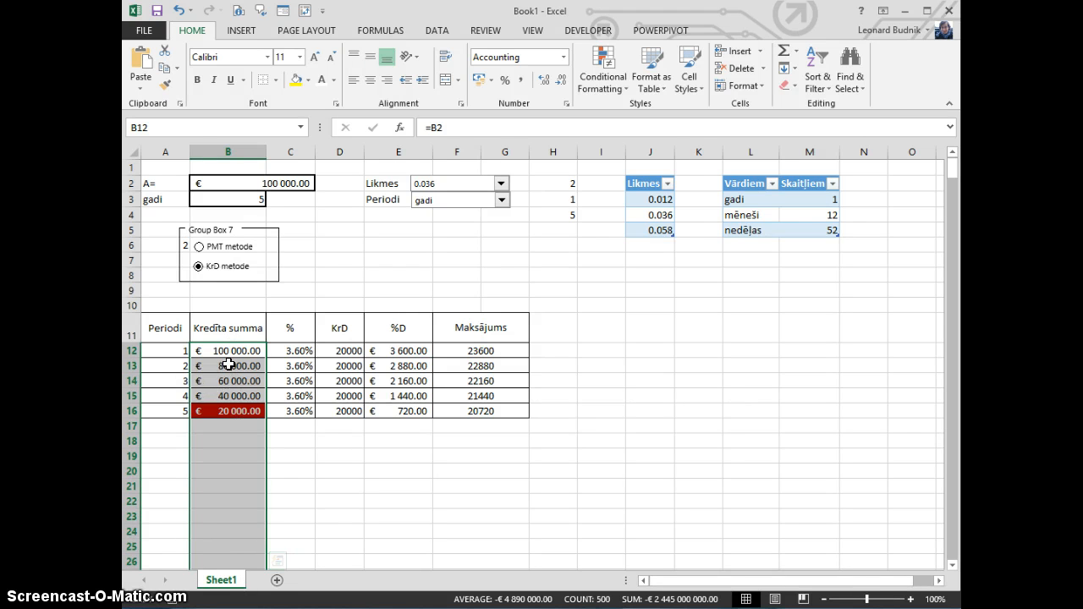
Step: Copy the Kredīta summa column's formatting onto the KrD values from D12 down and autofit column D's width
click(166, 89)
click(342, 352)
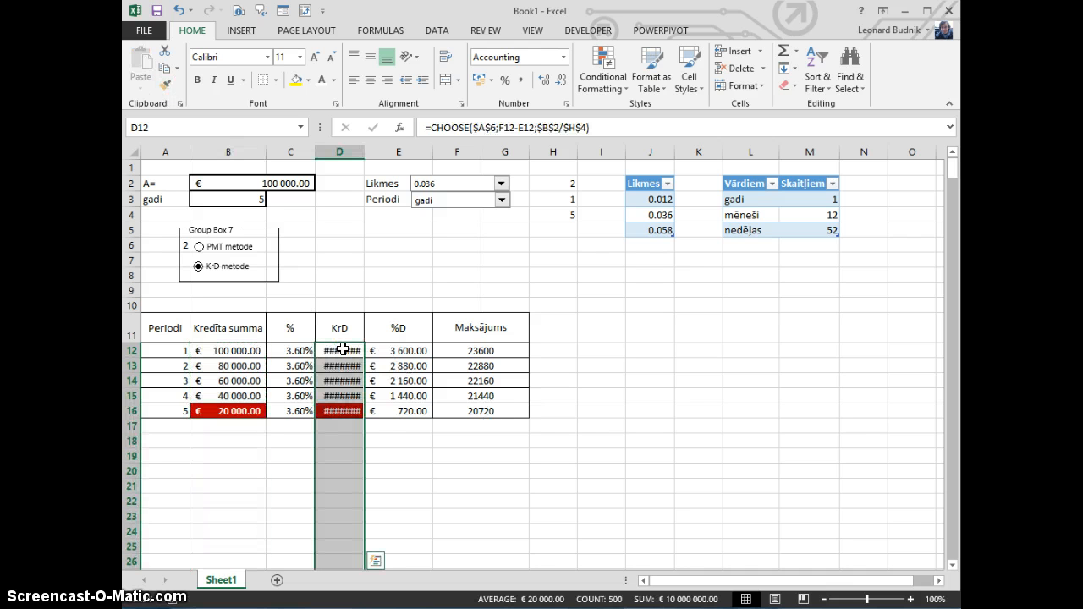
double_click(361, 154)
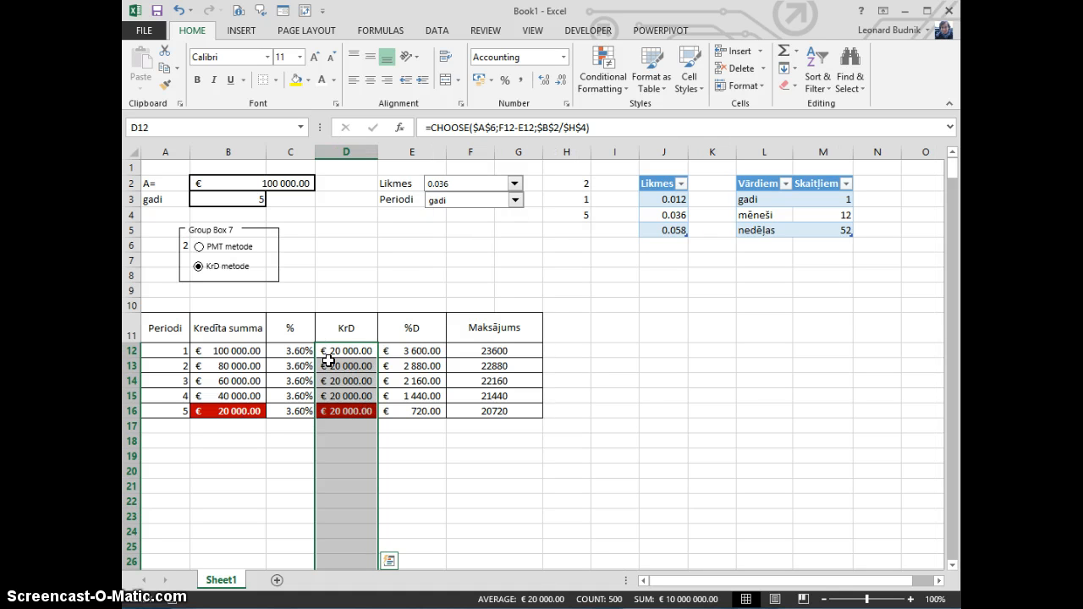
click(272, 348)
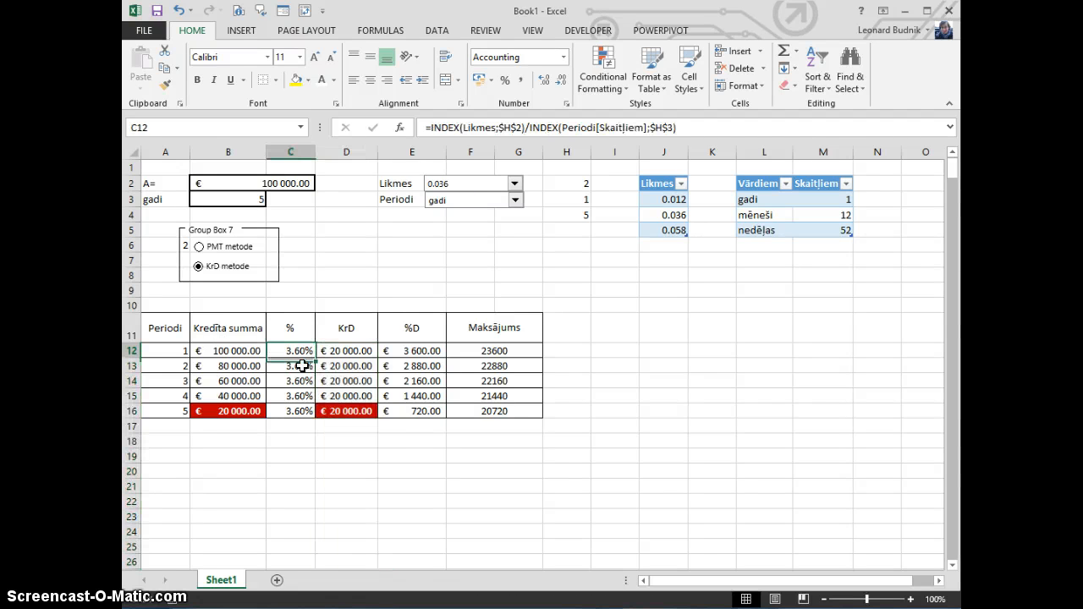
Step: Test the last-row highlighting by setting Periodi to mēneši and checking the end of the schedule
click(515, 199)
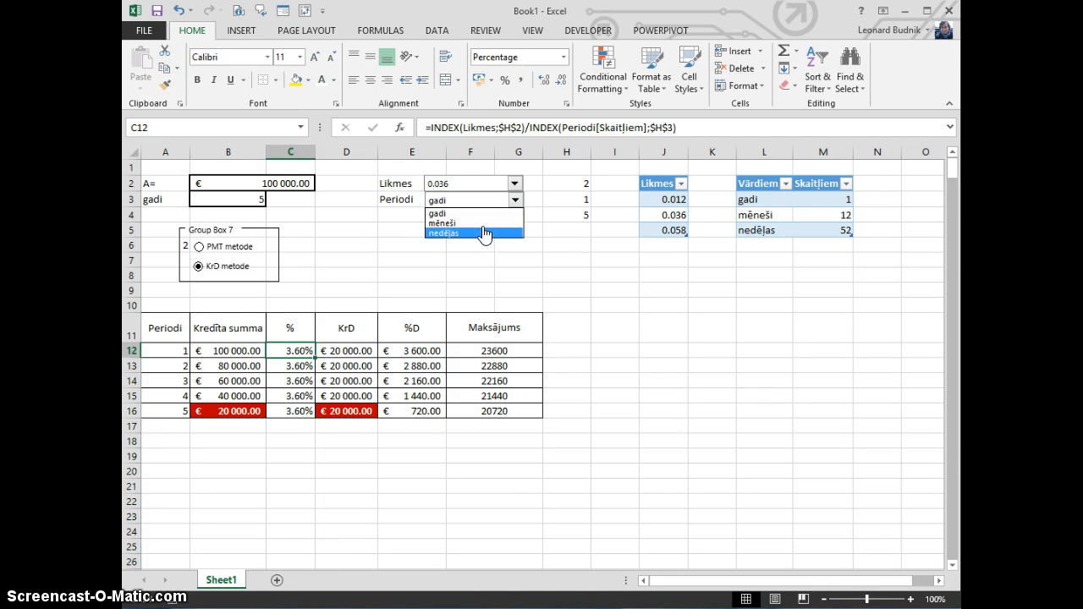
click(483, 223)
scroll(336, 427, down, 5)
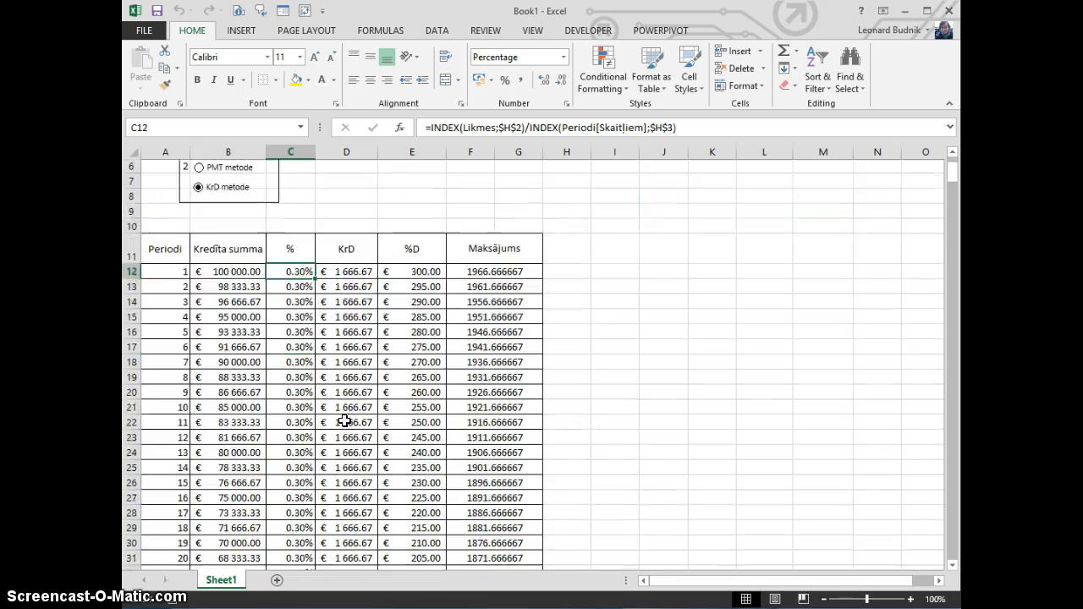
scroll(335, 430, down, 14)
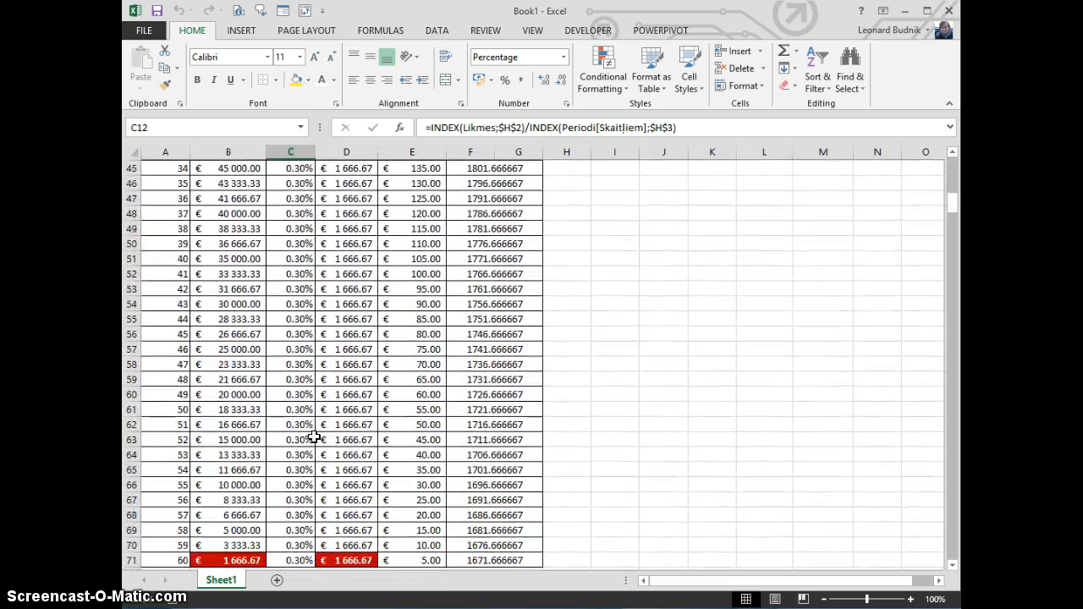
scroll(311, 443, down, 12)
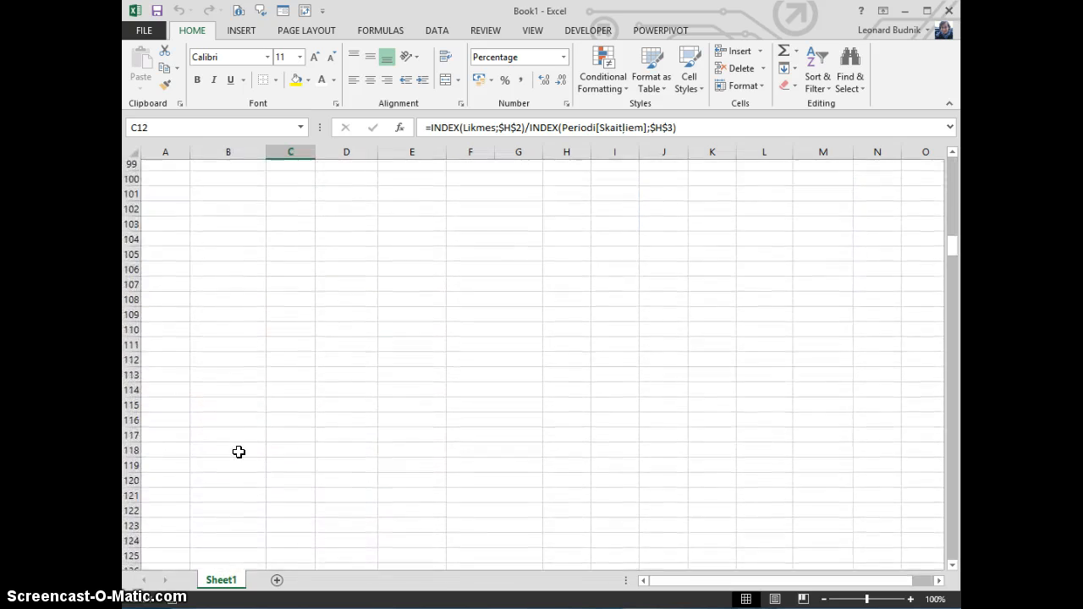
scroll(238, 452, up, 10)
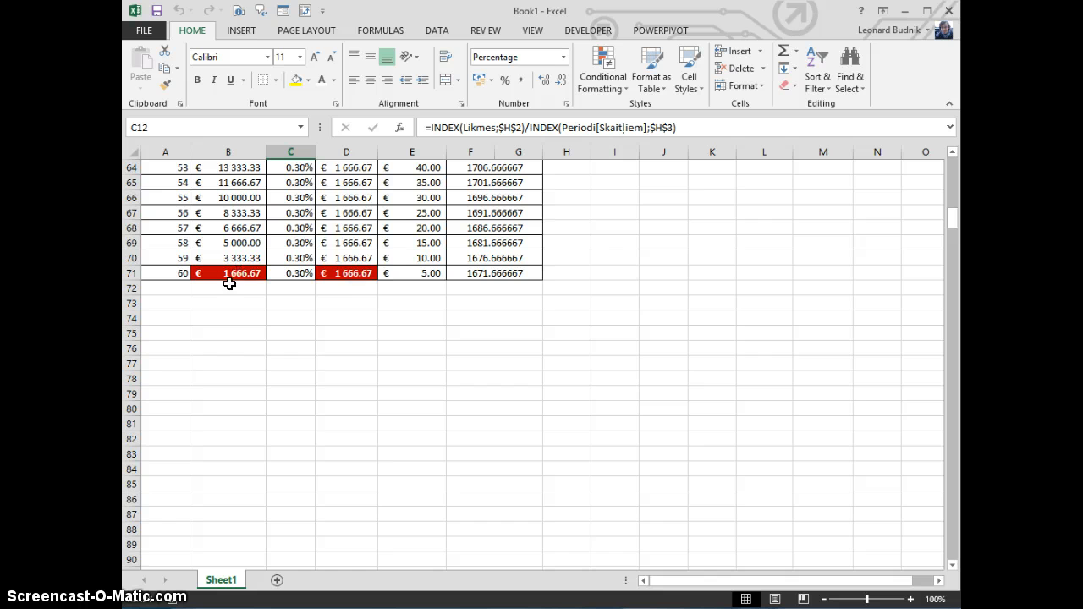
scroll(430, 450, up, 20)
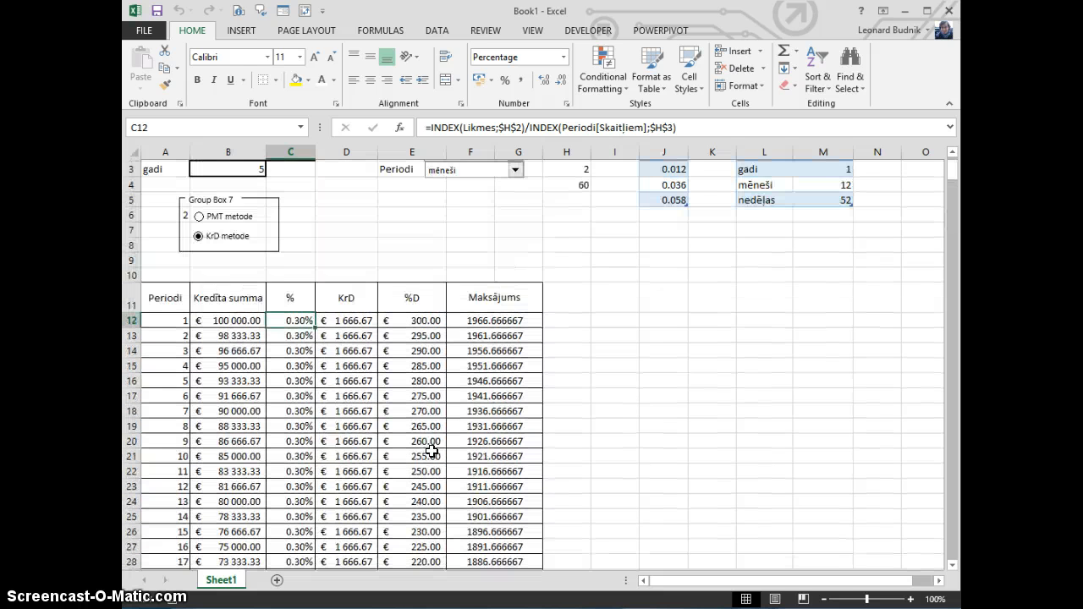
Step: Switch the calculation method to PMT metode and set Periodi to gadi
click(202, 247)
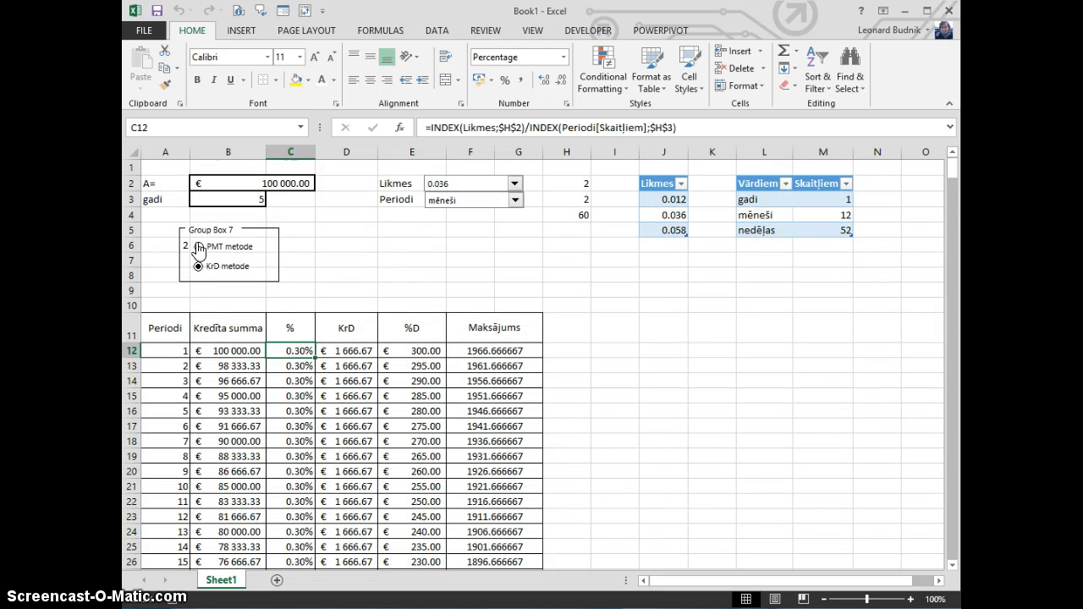
click(463, 201)
click(453, 220)
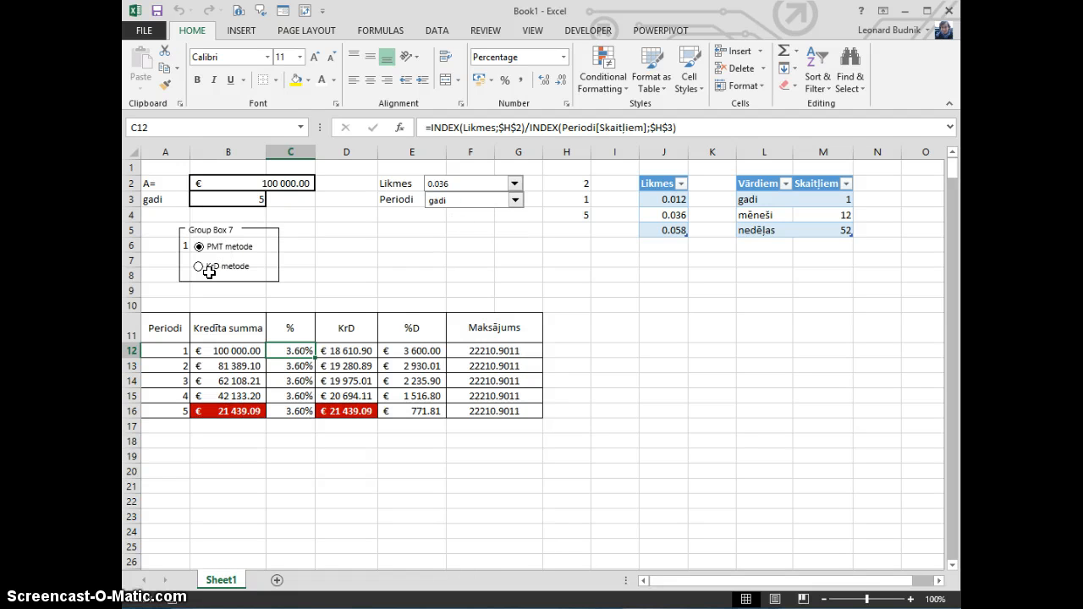
Step: Set the number of years (gadi) in B3 to 3
click(251, 204)
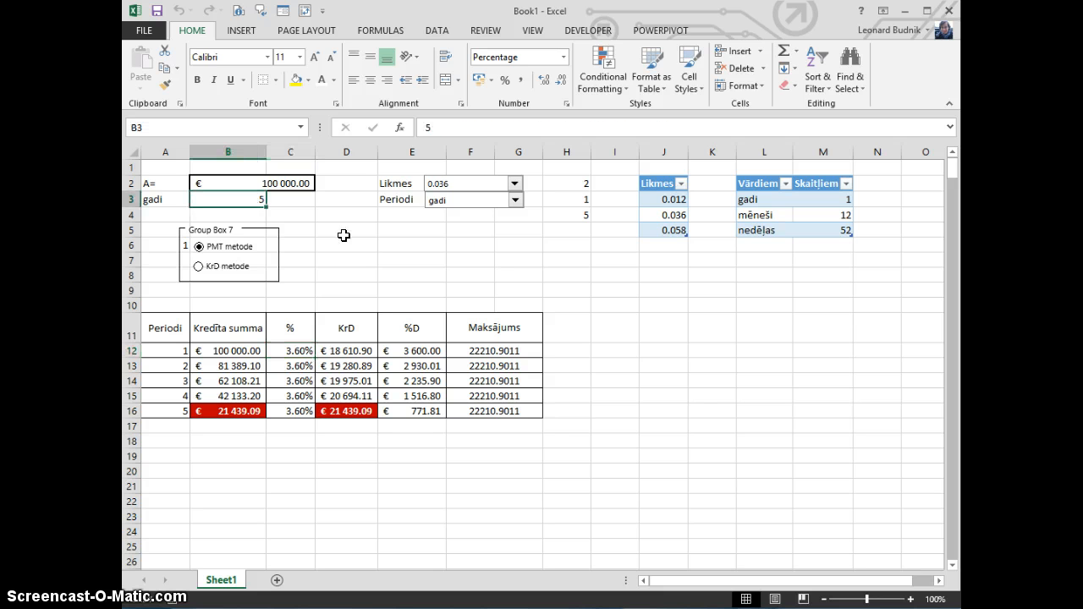
text(3)
key(Return)
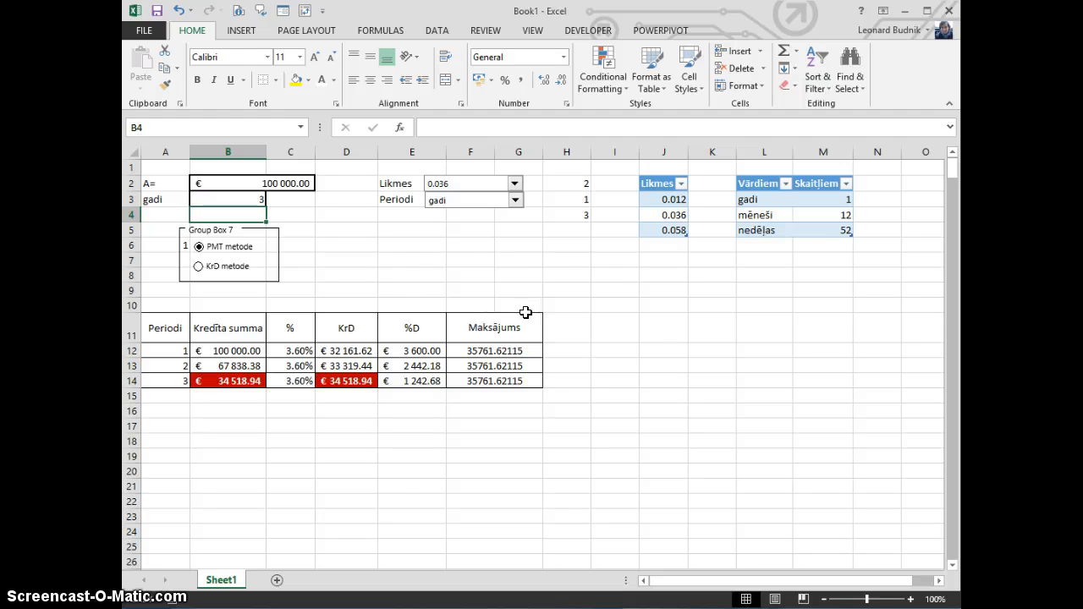
Step: Hide the helper values in A6 and H2:H4 by making their text white
drag(579, 181, 577, 213)
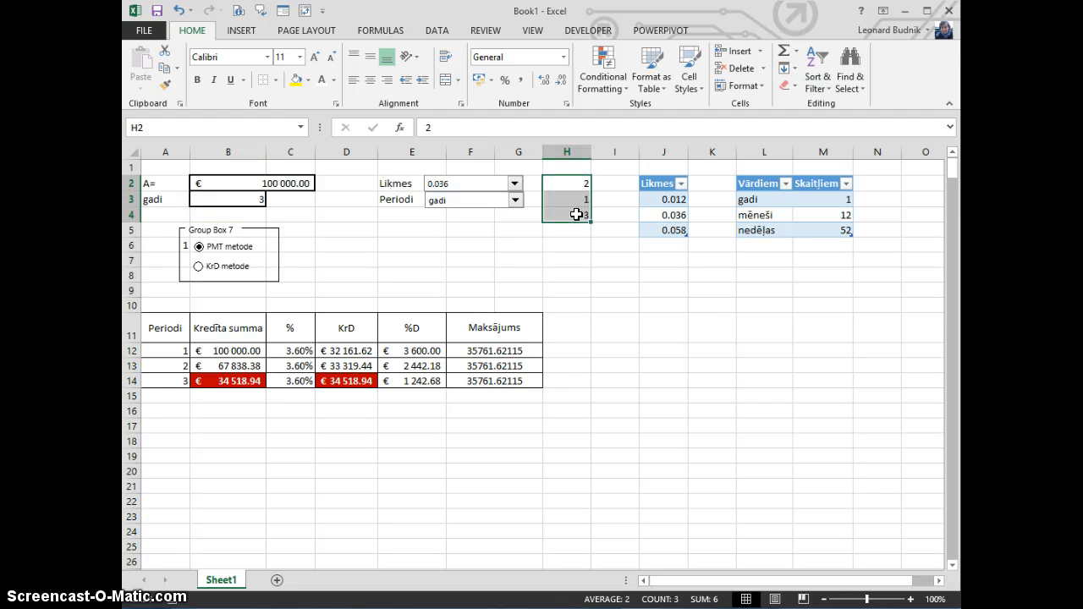
click(161, 247)
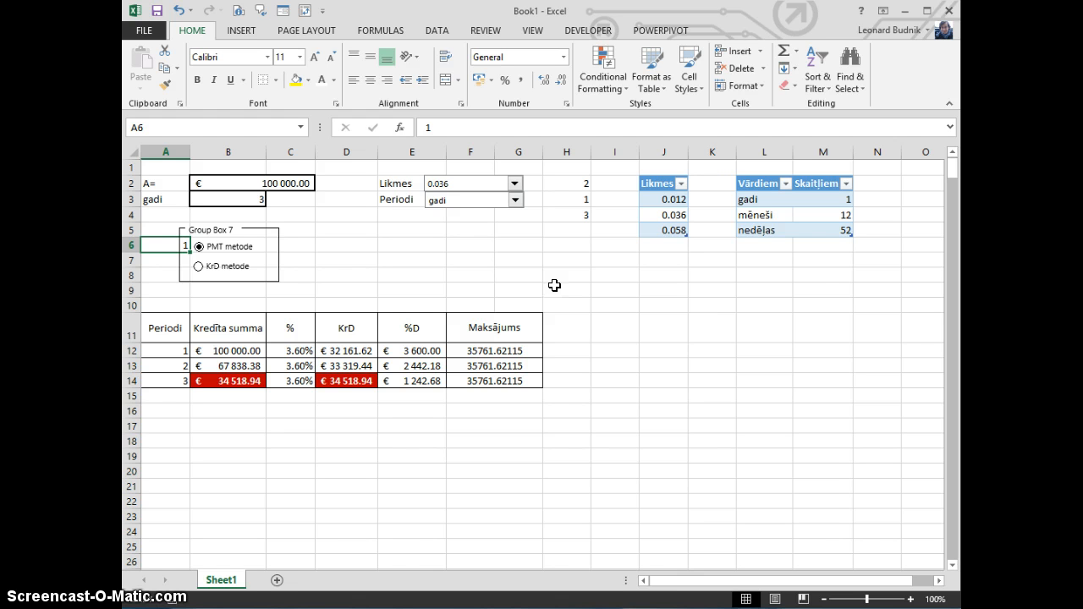
ctrl+drag(574, 179, 569, 213)
click(321, 80)
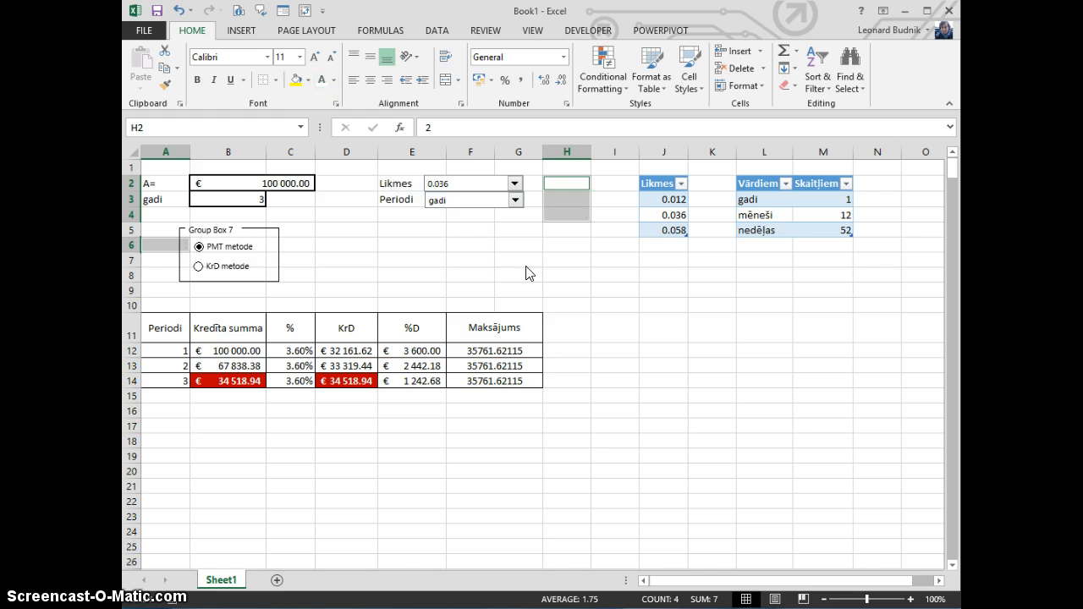
click(531, 273)
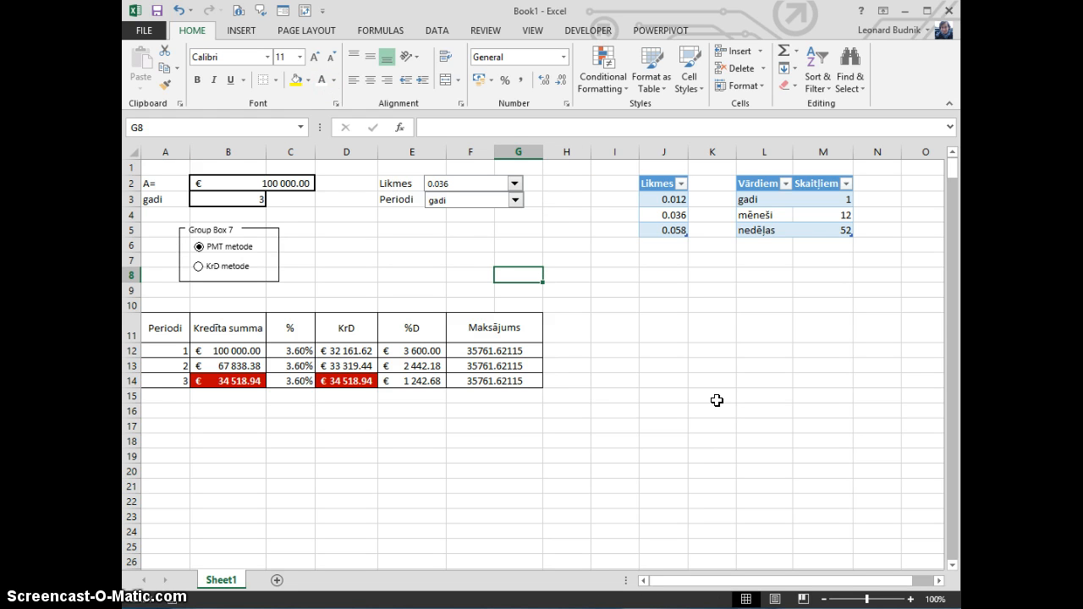